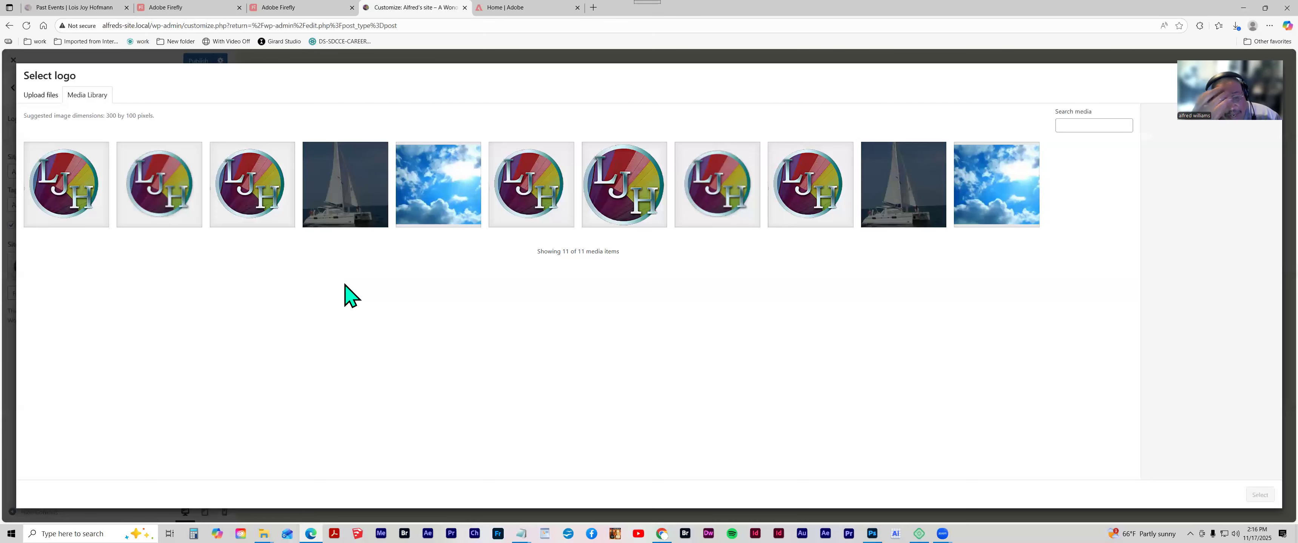
- Set logo.png from the media library as the site logo, cropped closely around the circular LJH emblem
click(826, 215)
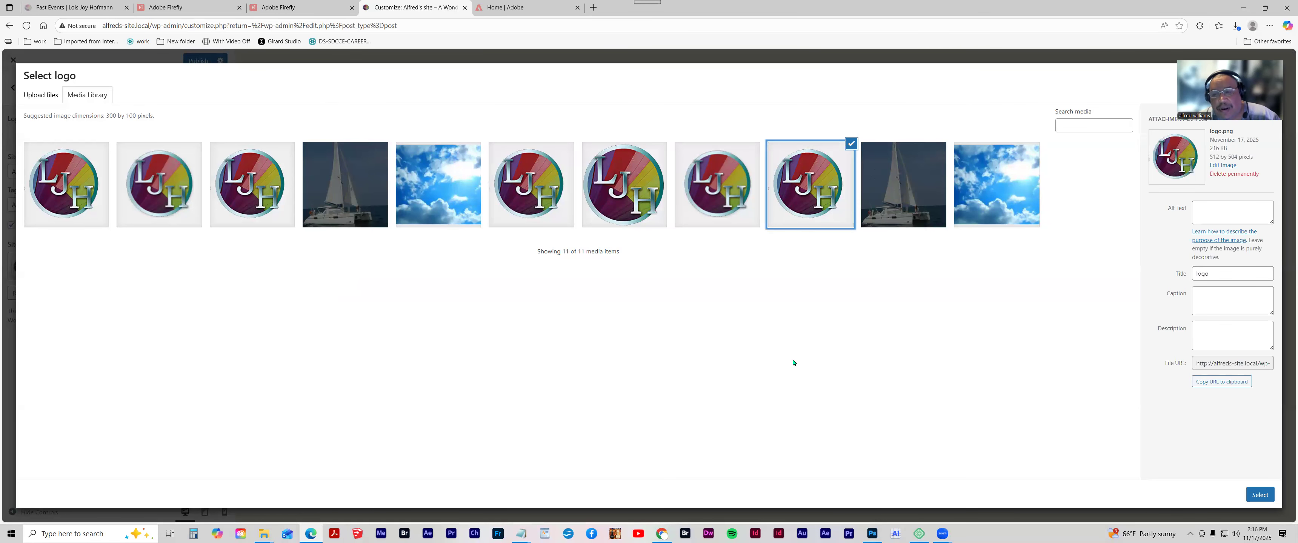
click(1262, 495)
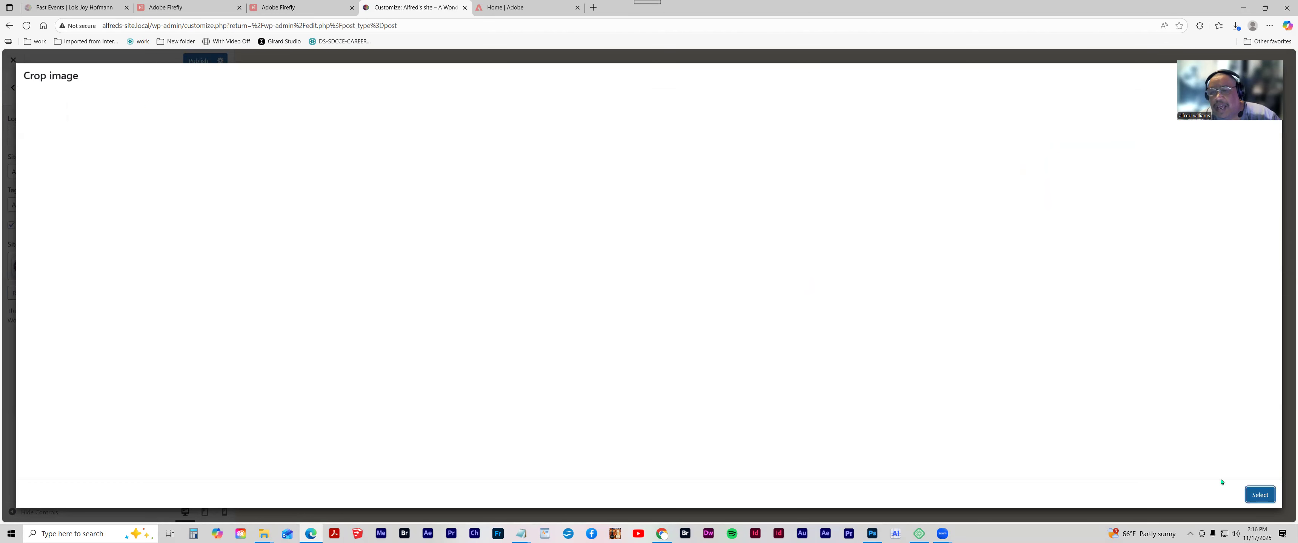
drag(649, 243, 649, 301)
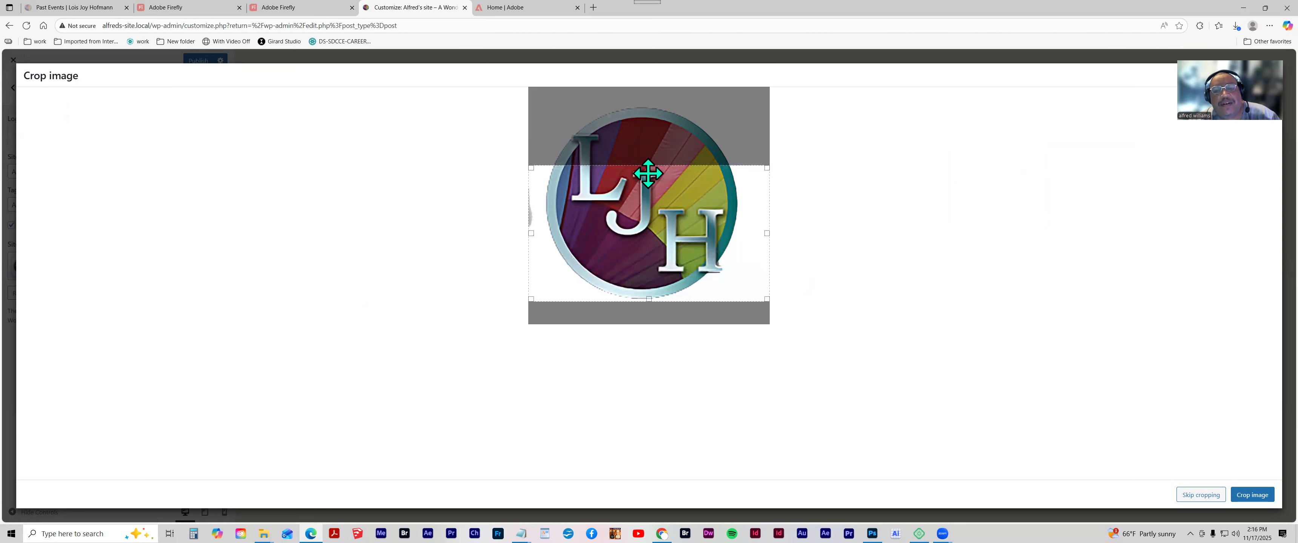
drag(649, 168, 649, 104)
drag(532, 202, 543, 202)
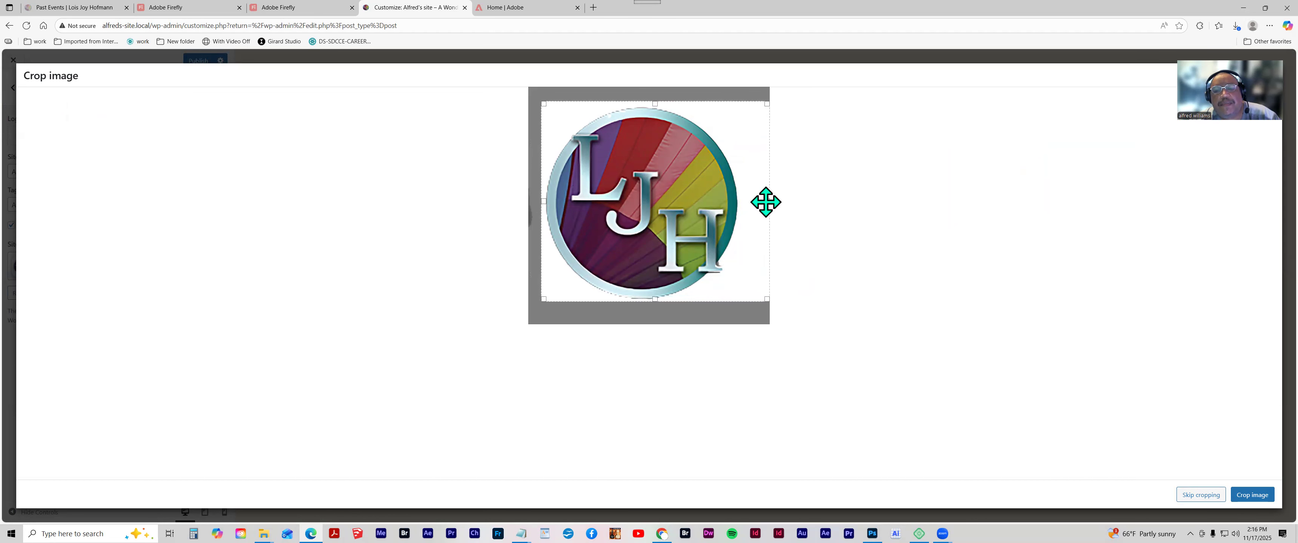
drag(767, 201, 743, 203)
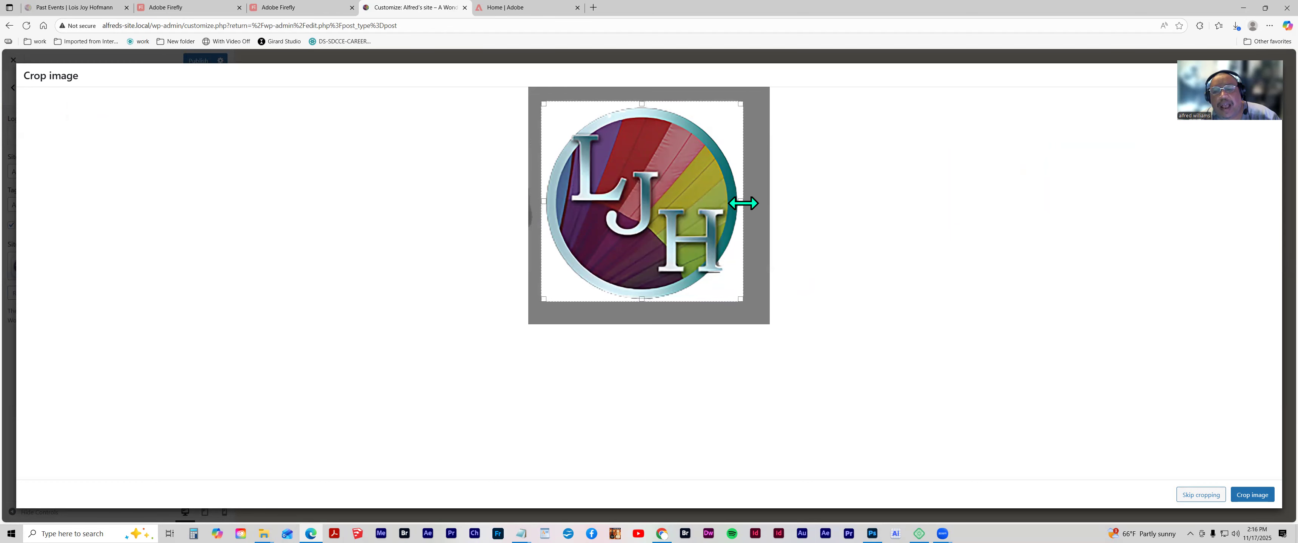
click(1253, 496)
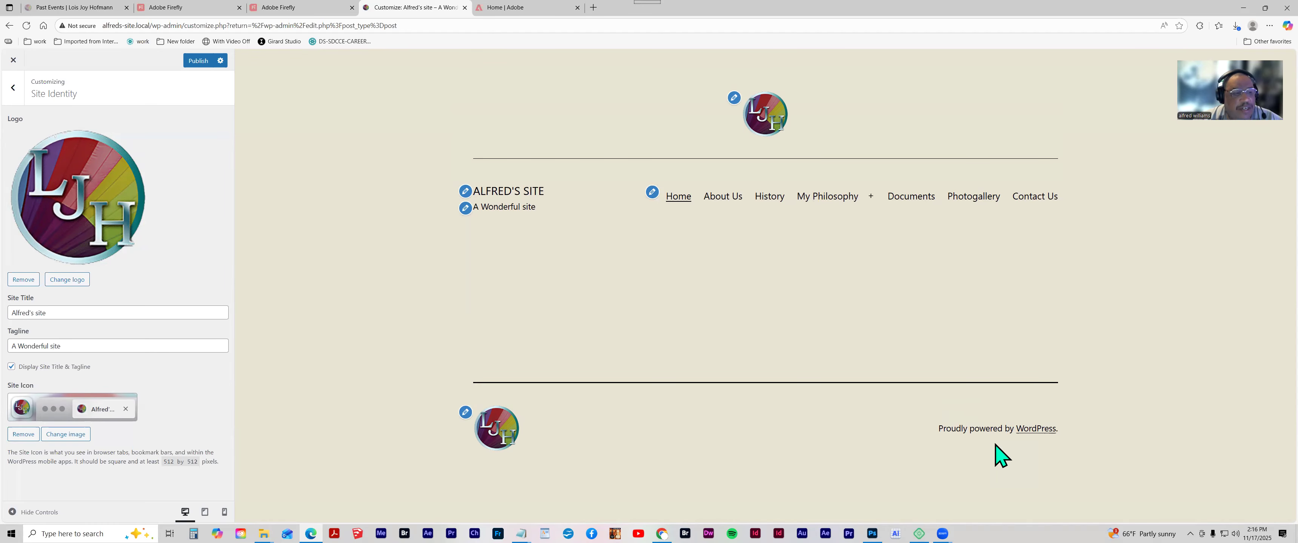
- Remove the current site icon and replace it with logo-1.png from the media library, skipping the crop
click(21, 313)
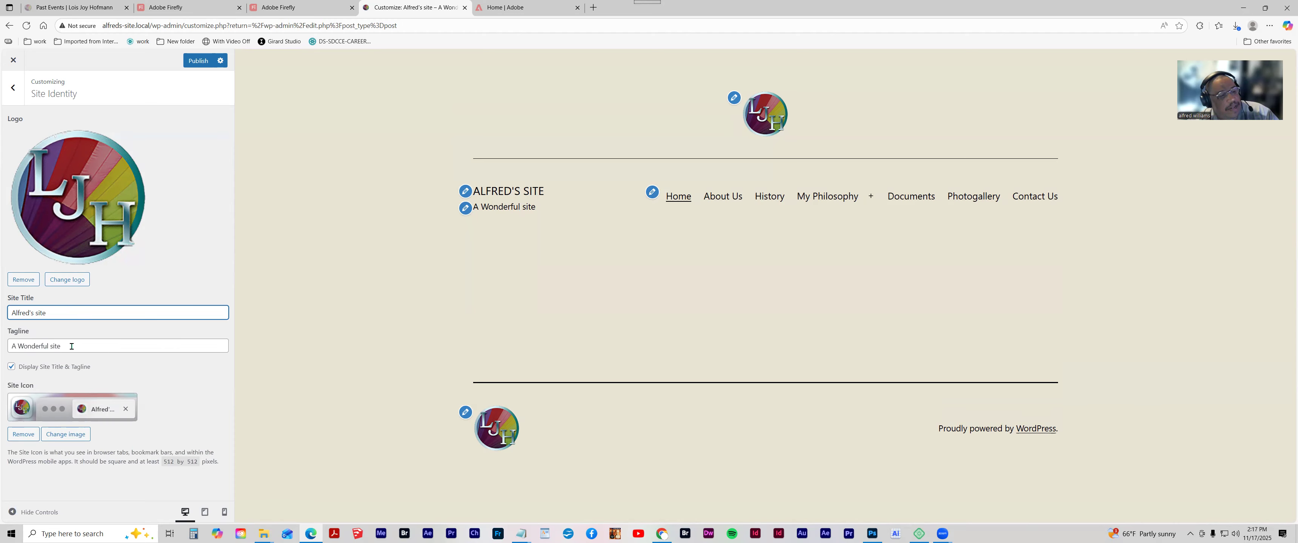
click(22, 437)
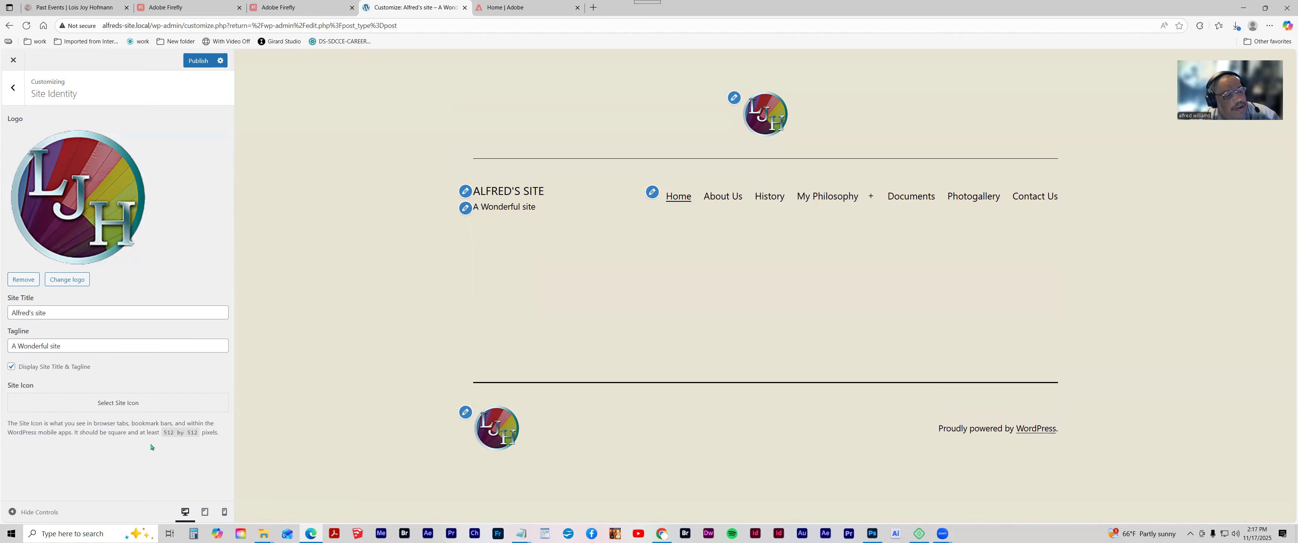
click(119, 403)
click(313, 207)
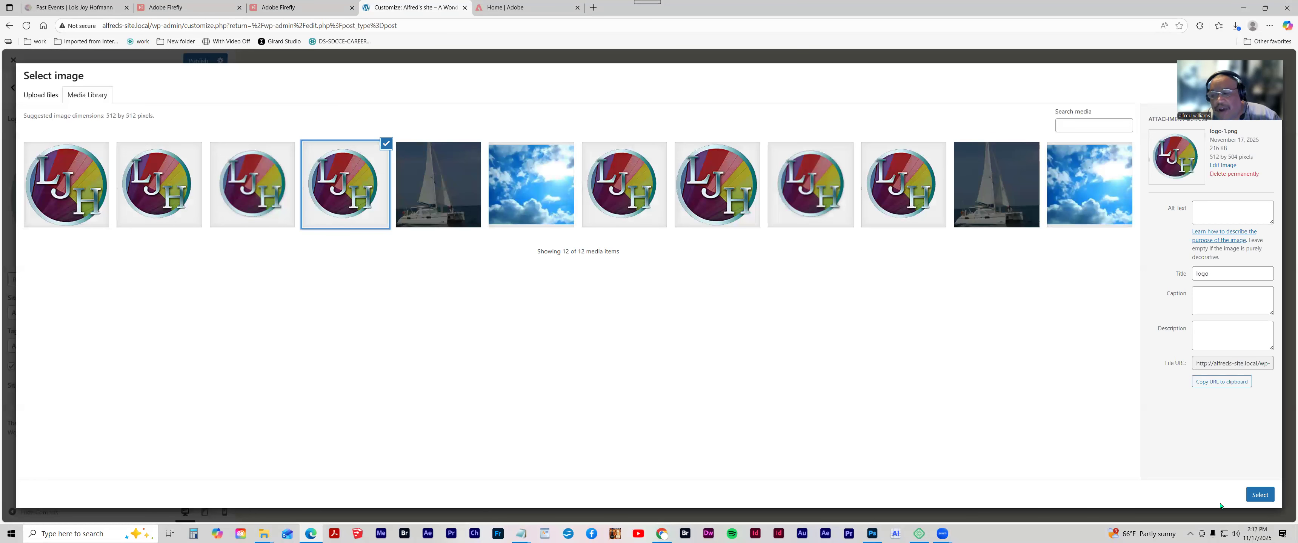
click(1260, 495)
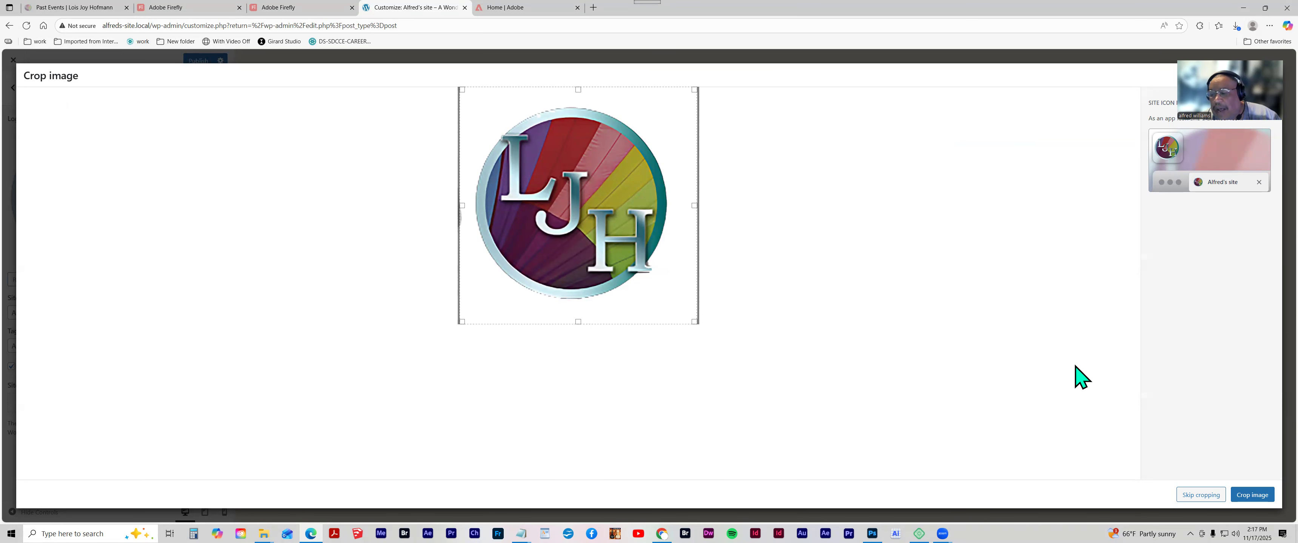
click(1192, 496)
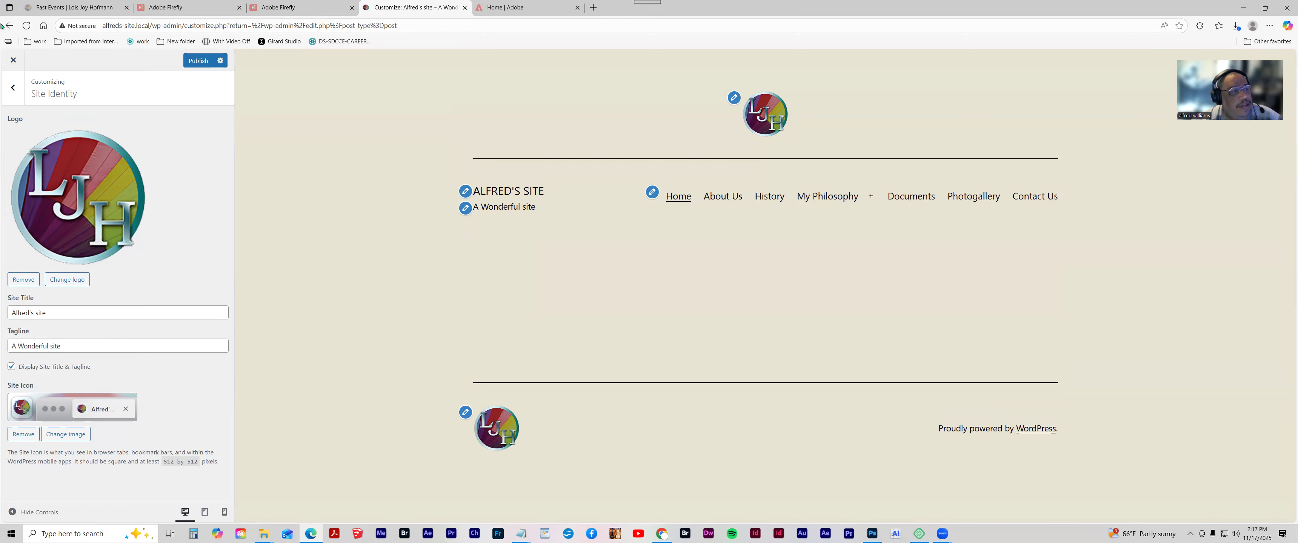
- Go to the Colors & Dark Mode settings and open the background color picker
click(14, 93)
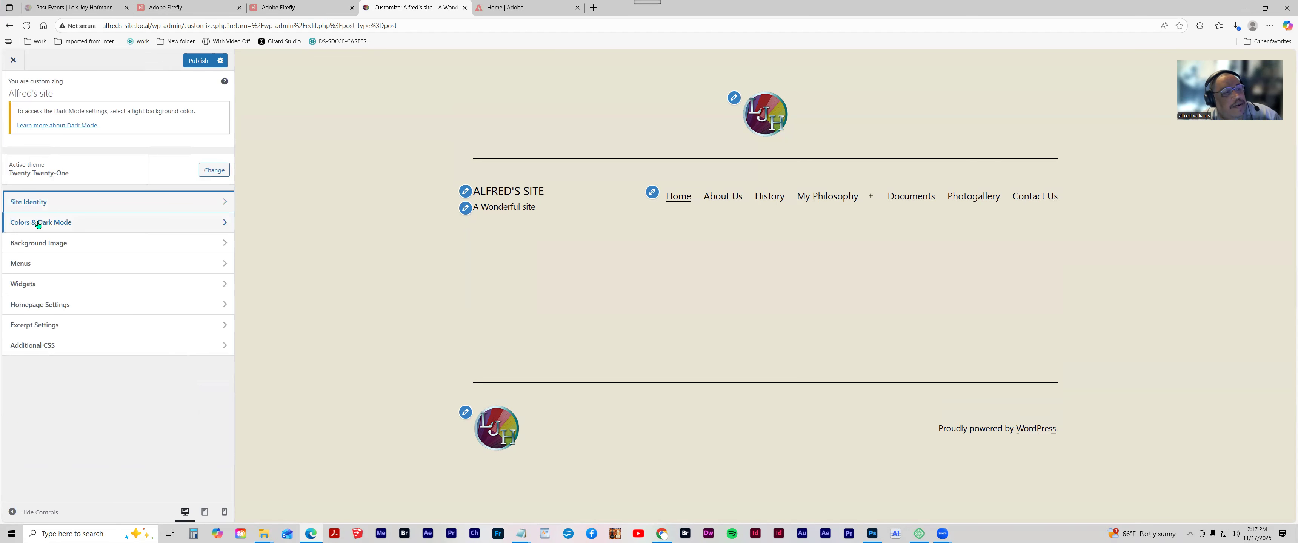
click(40, 224)
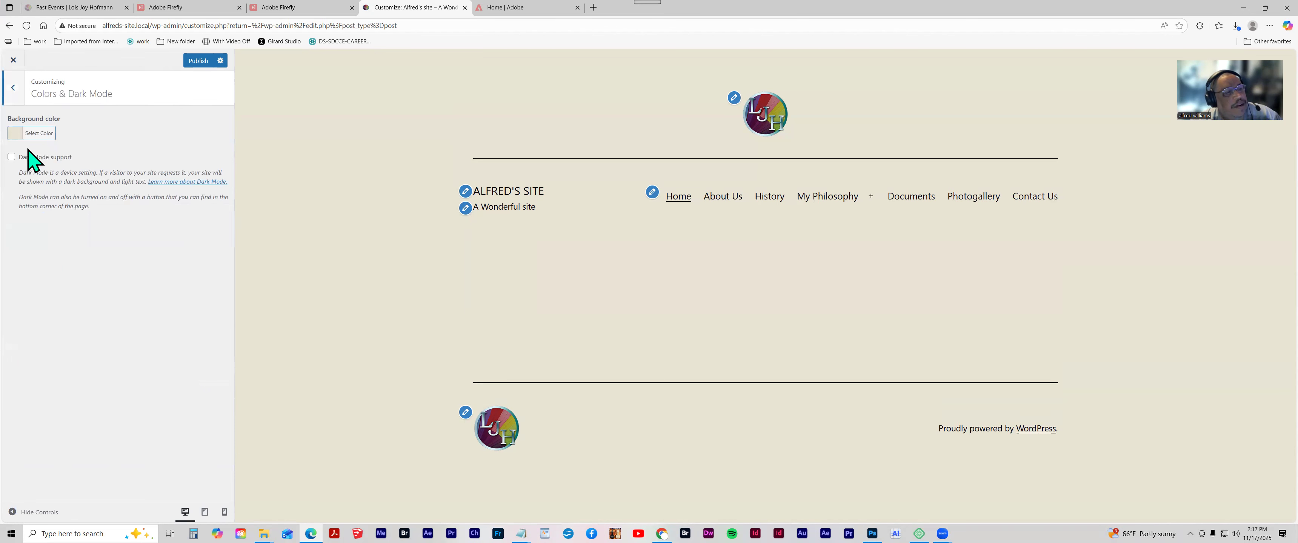
click(20, 139)
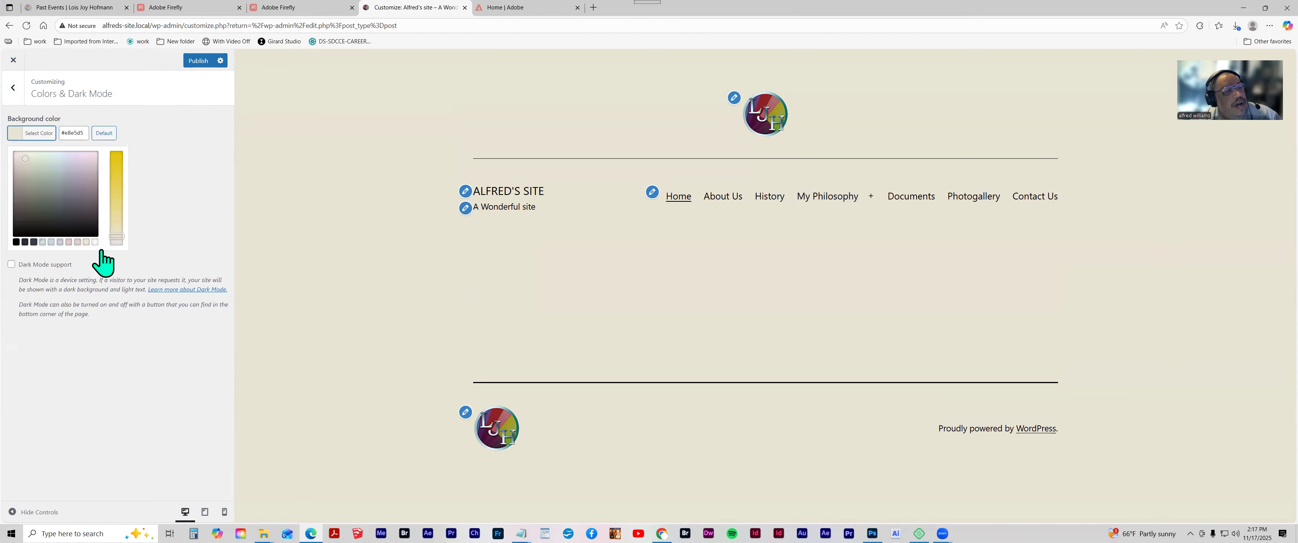
- Try a pale pink, a light green and the dark slate swatch as the site's background color
click(50, 154)
drag(71, 160, 88, 158)
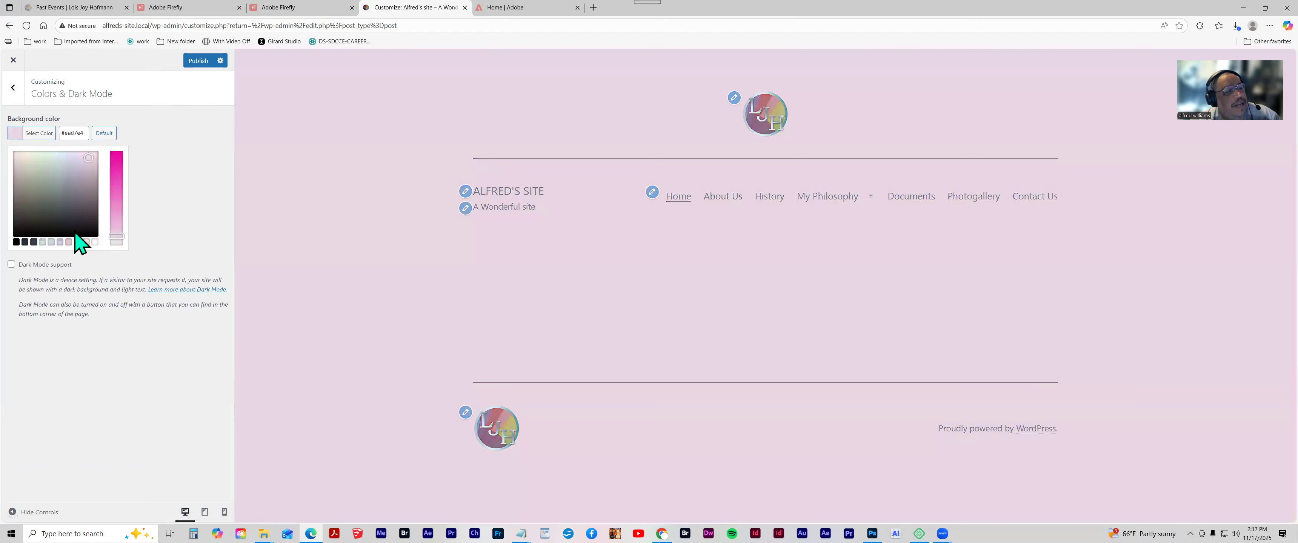
click(33, 243)
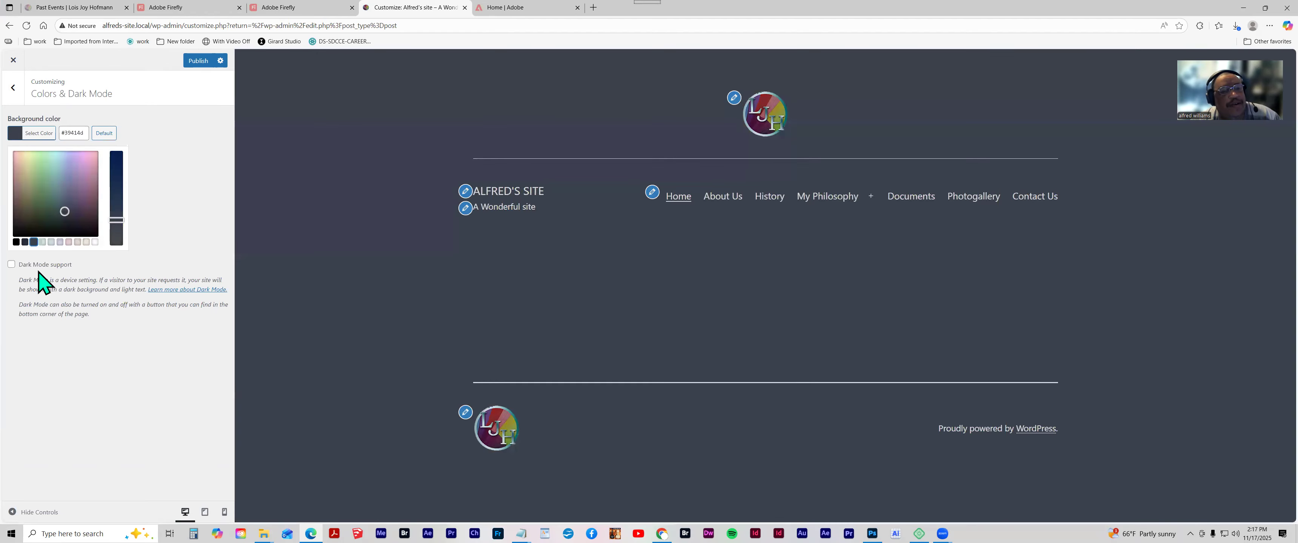
click(38, 164)
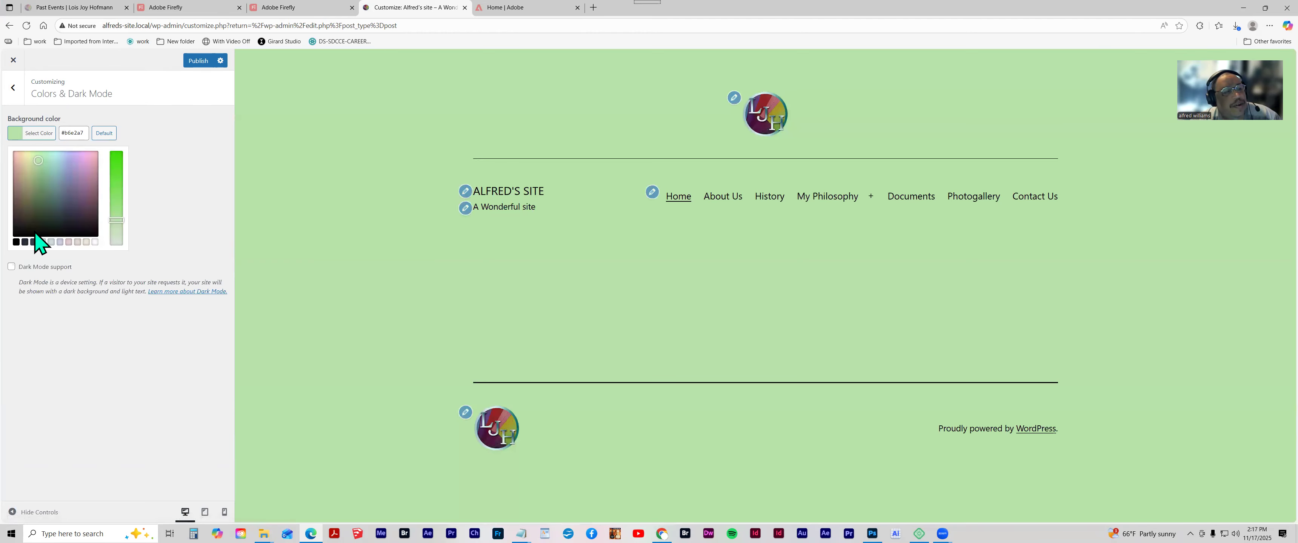
click(33, 243)
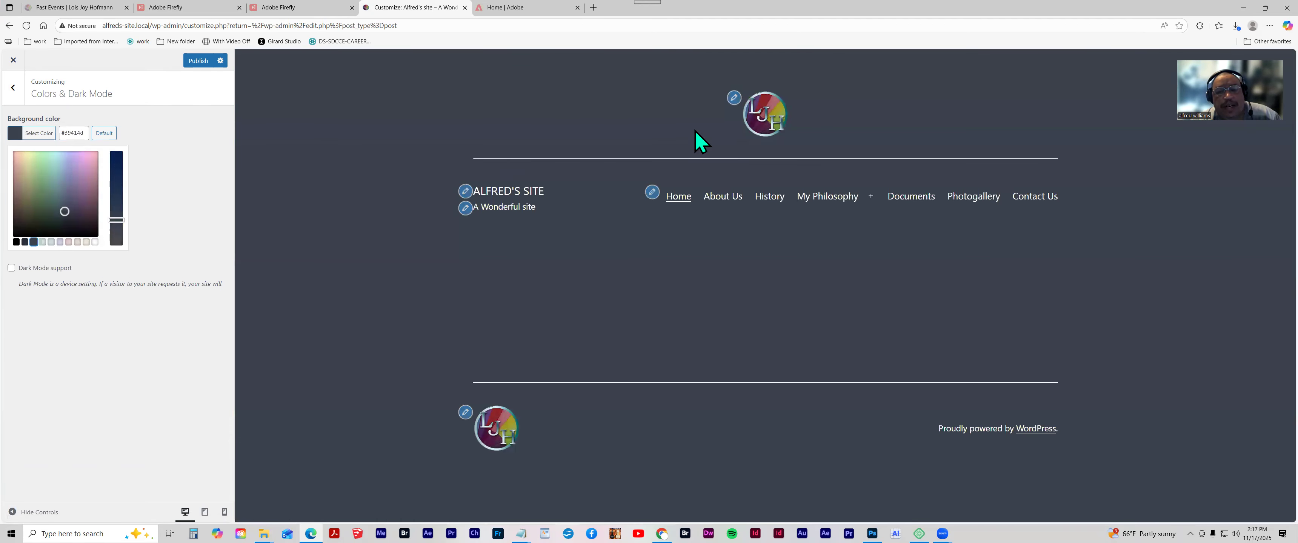
- Set the site's background color to a light peach and leave the color settings
click(48, 158)
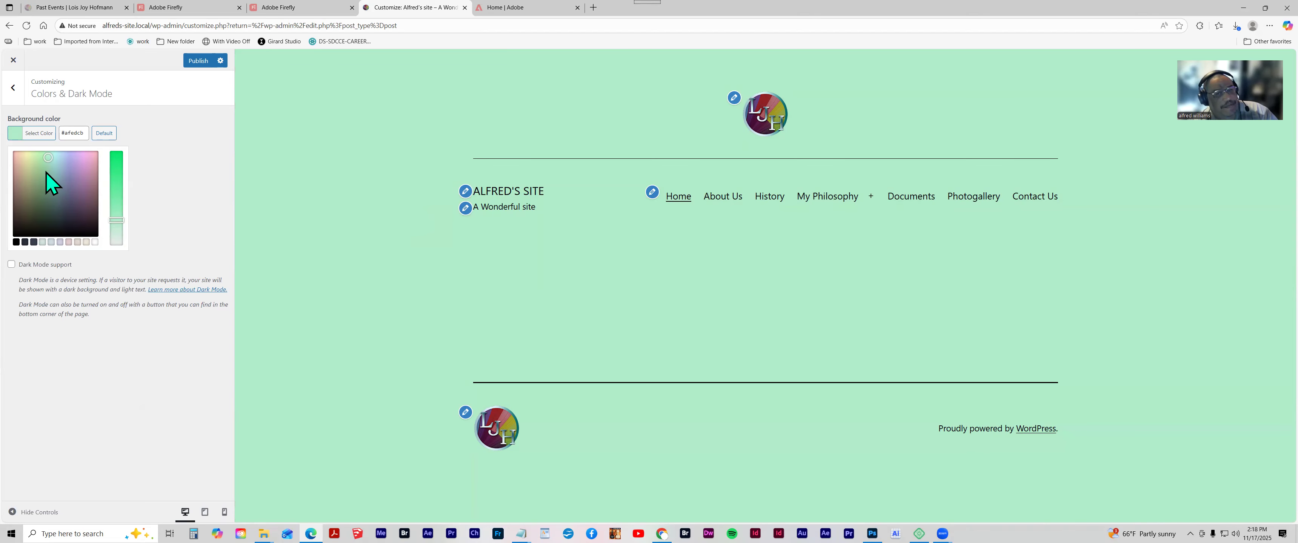
drag(22, 156, 20, 160)
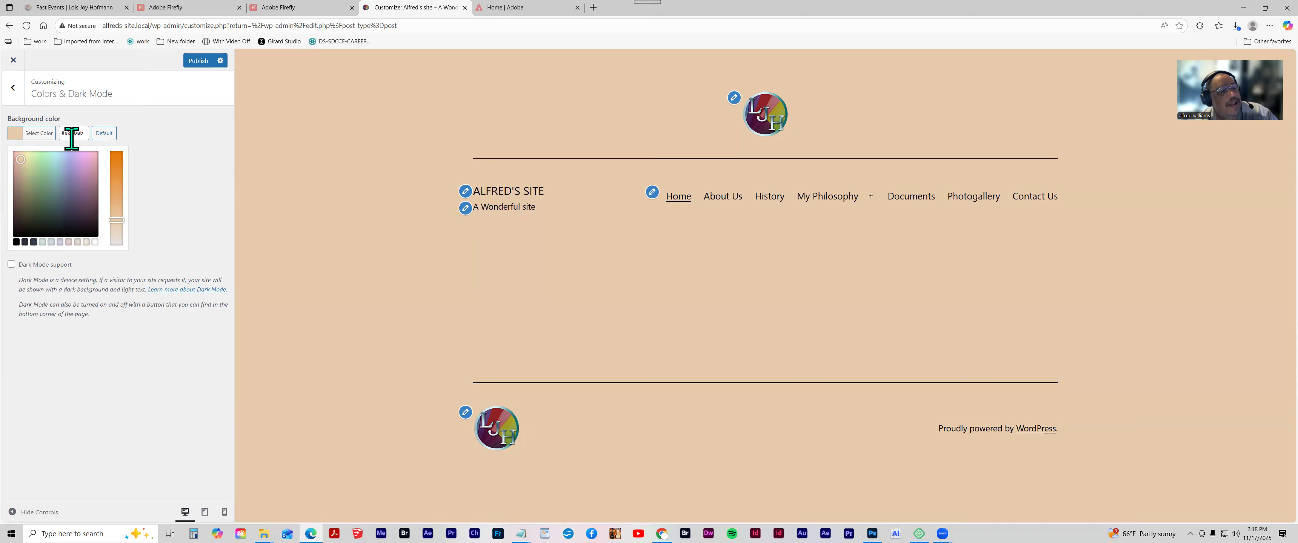
click(13, 88)
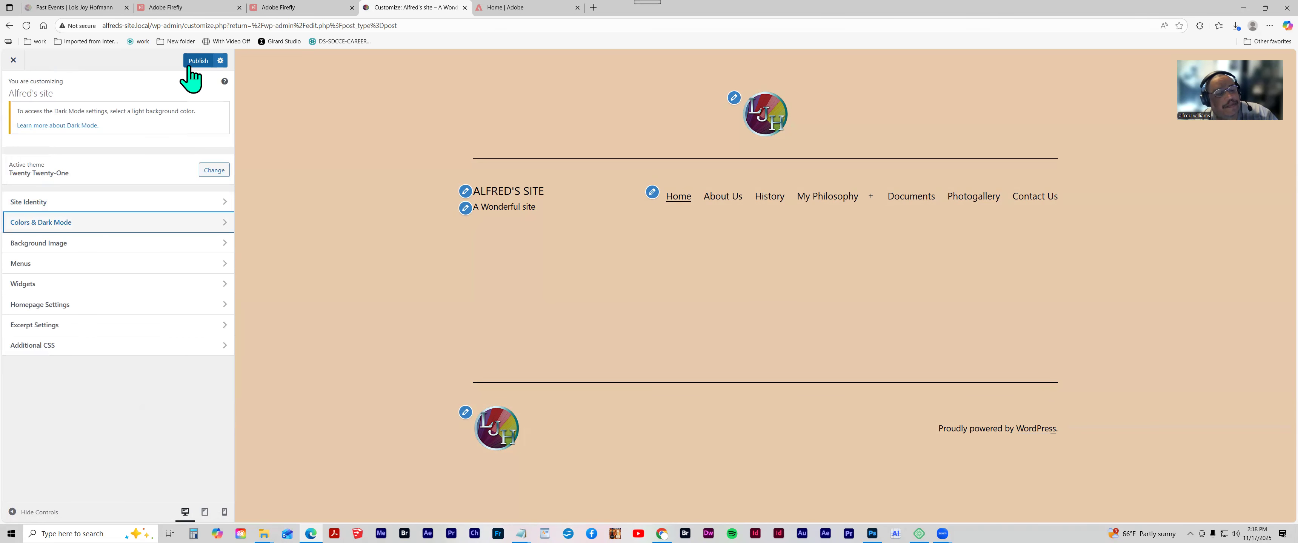
- Set the blue sky with clouds picture from the media library as the site's background image
click(72, 252)
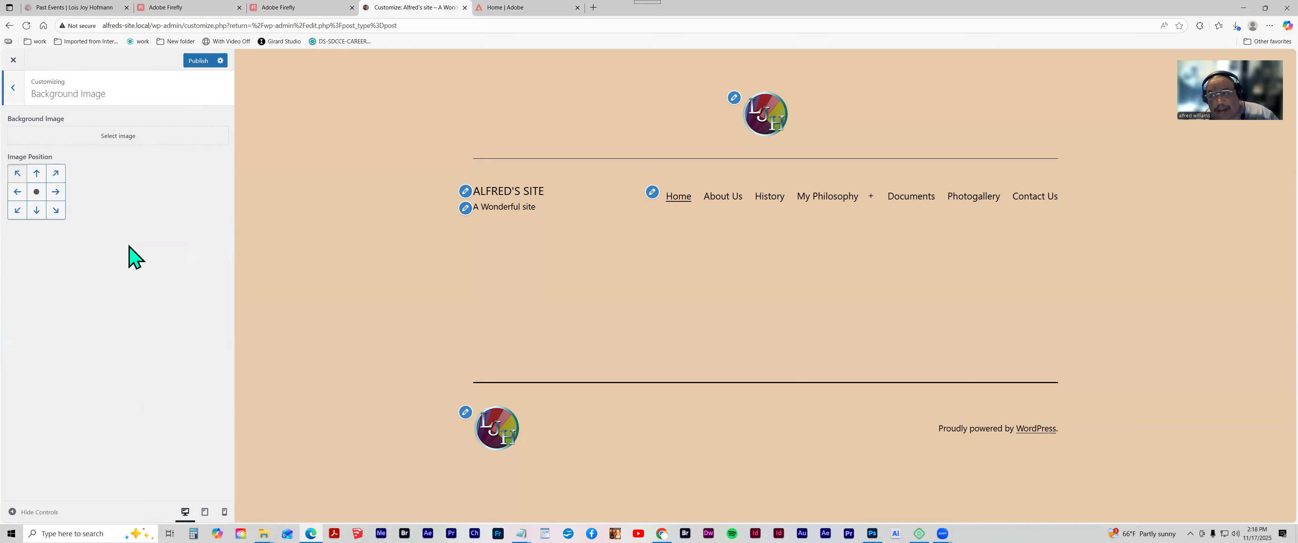
click(105, 137)
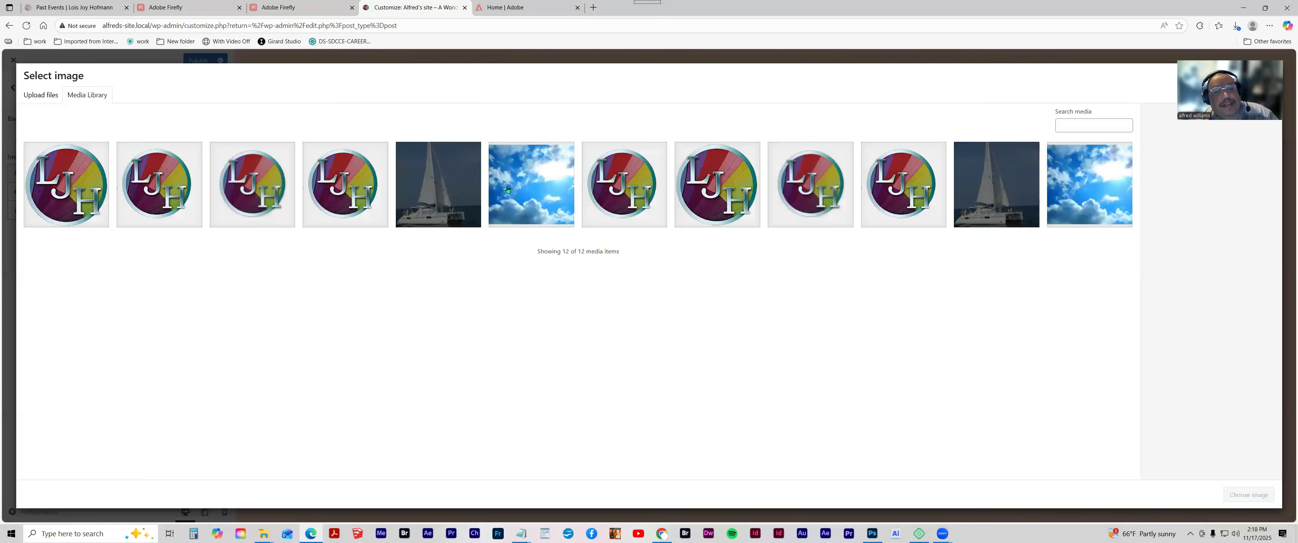
click(493, 197)
click(1230, 494)
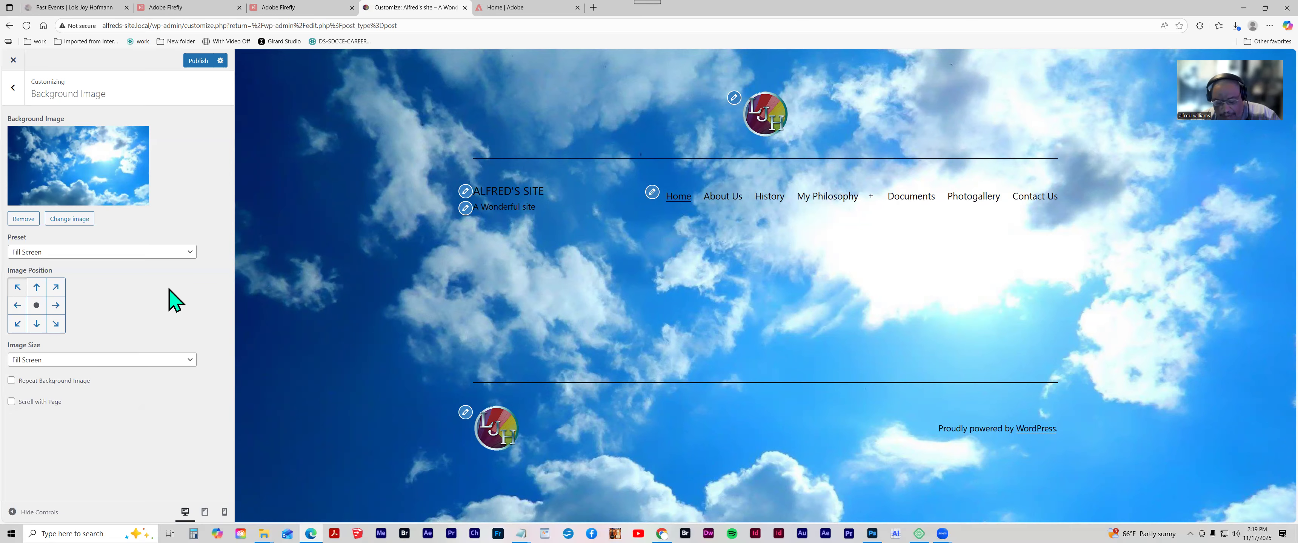
- Try the Default, Fit to Screen, Repeat and Custom presets on the sky background image
click(89, 259)
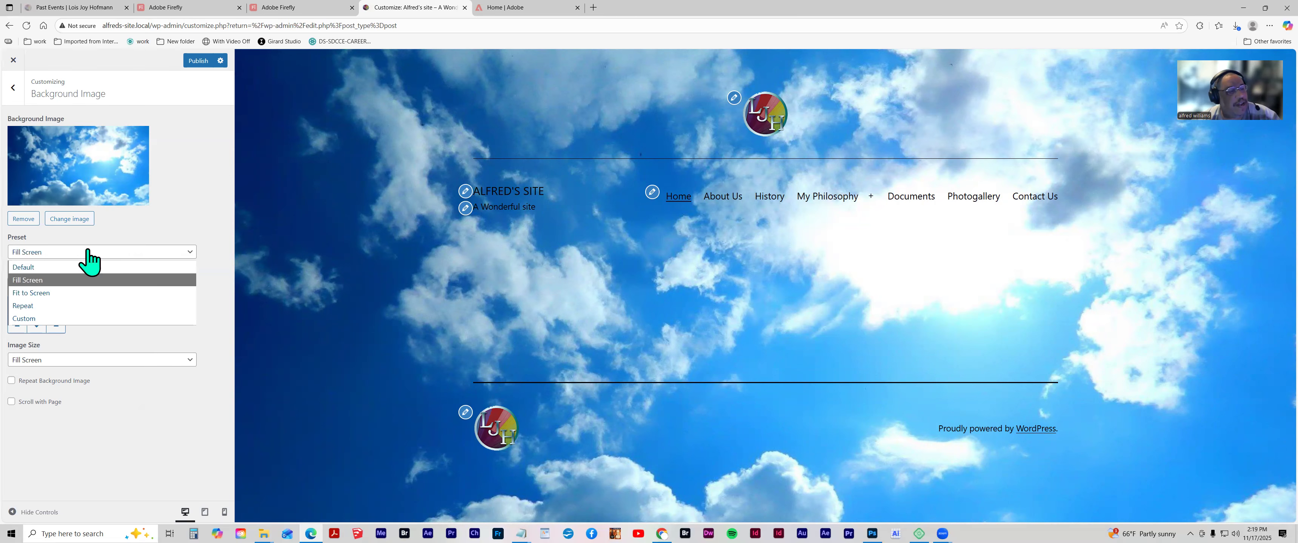
click(70, 266)
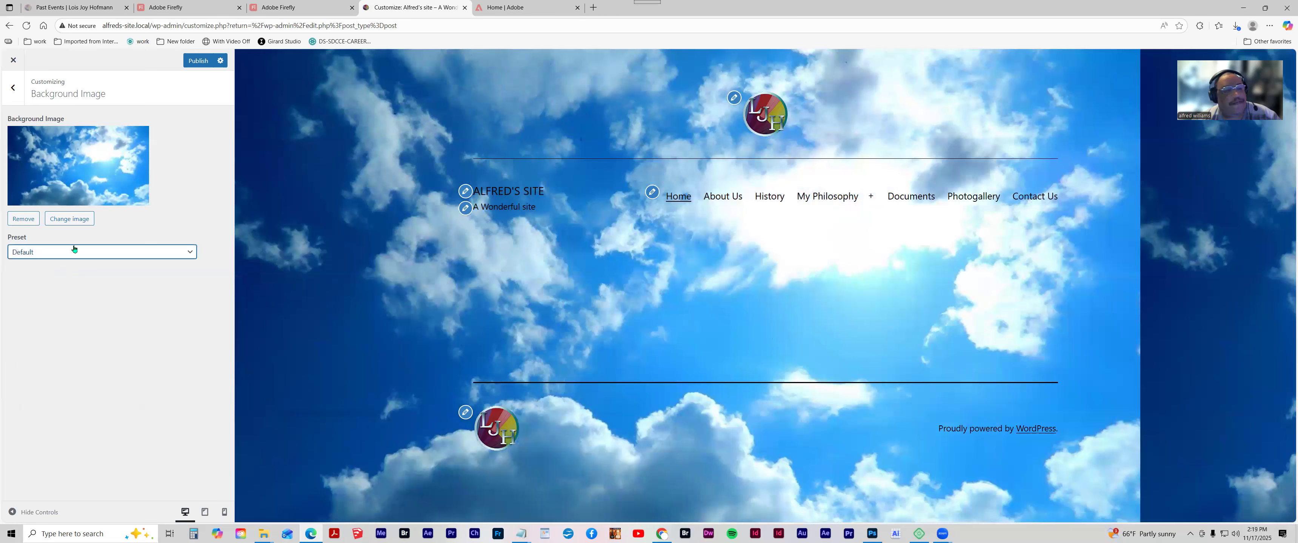
click(77, 255)
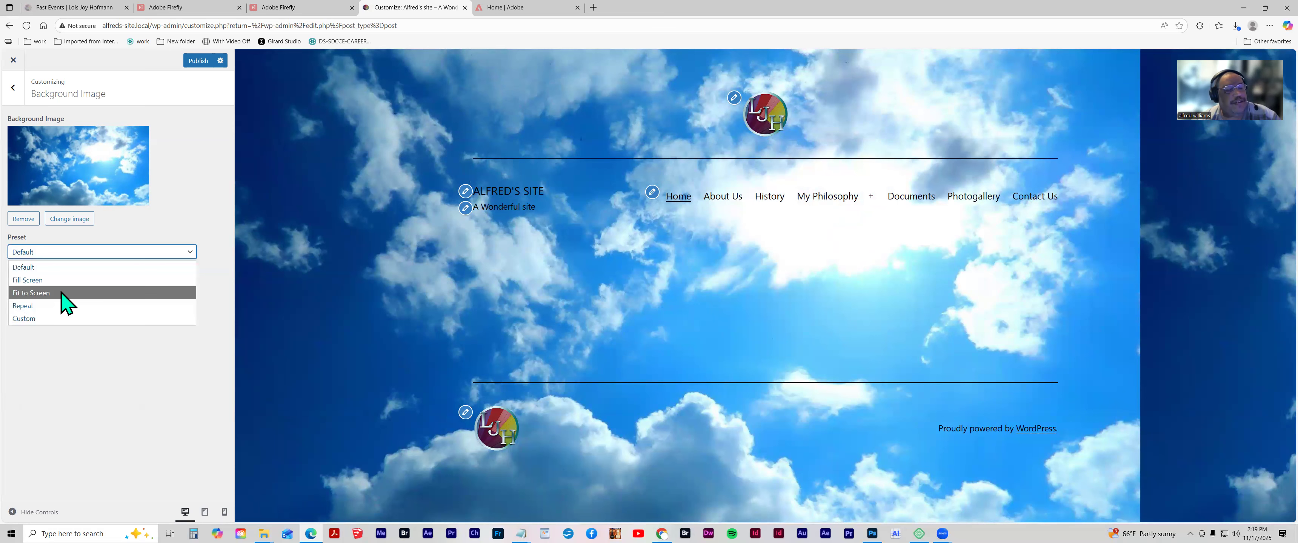
click(64, 295)
click(64, 255)
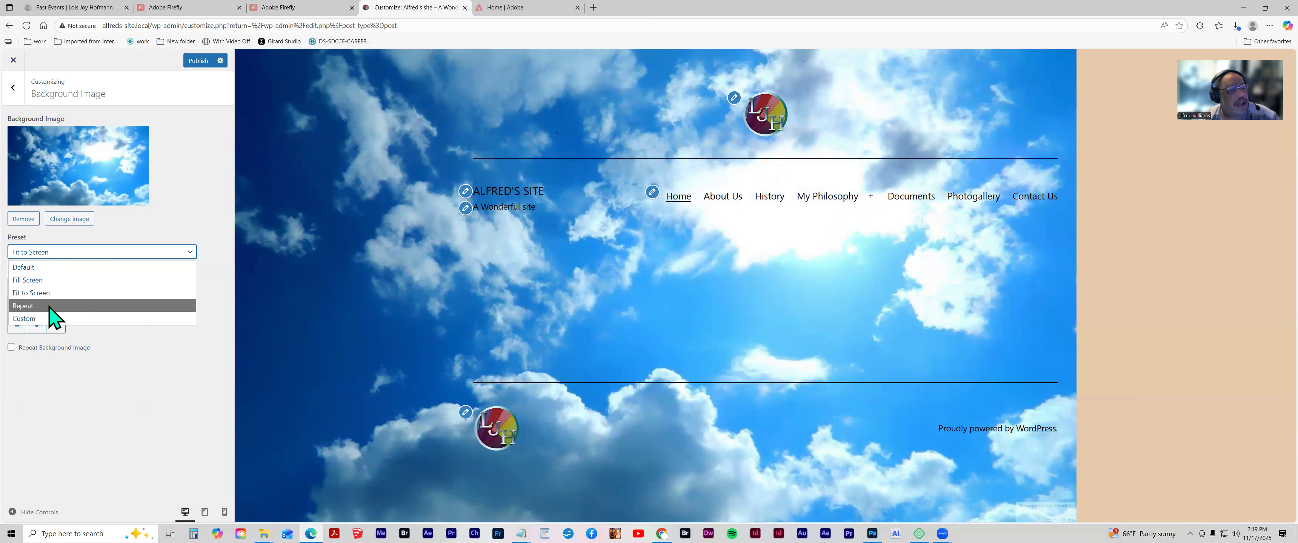
click(56, 308)
click(73, 255)
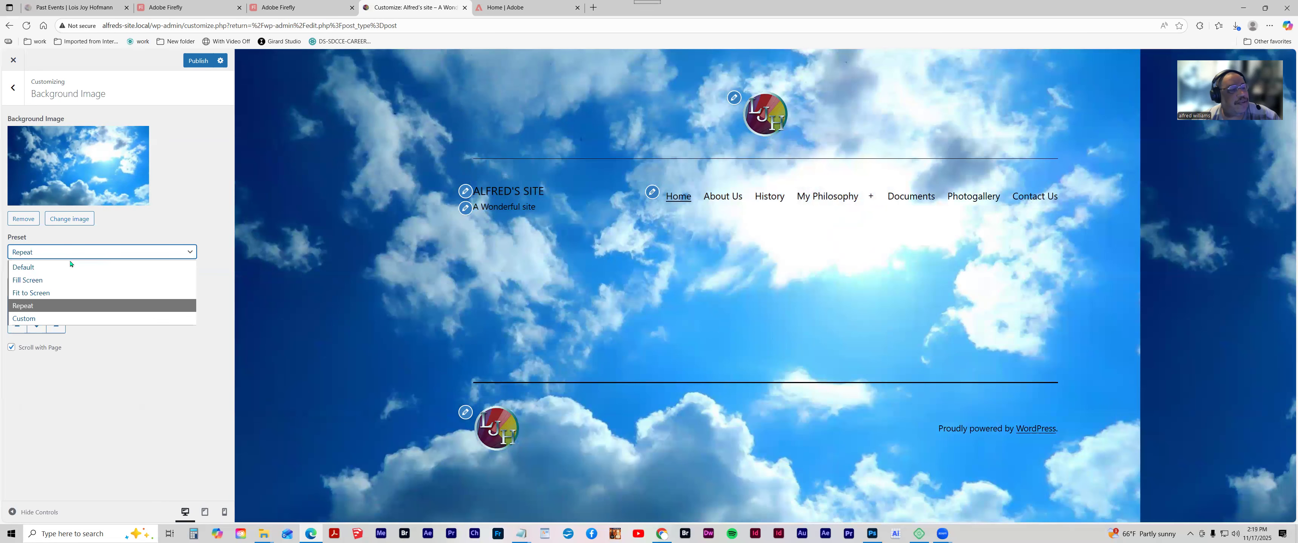
click(63, 322)
click(17, 287)
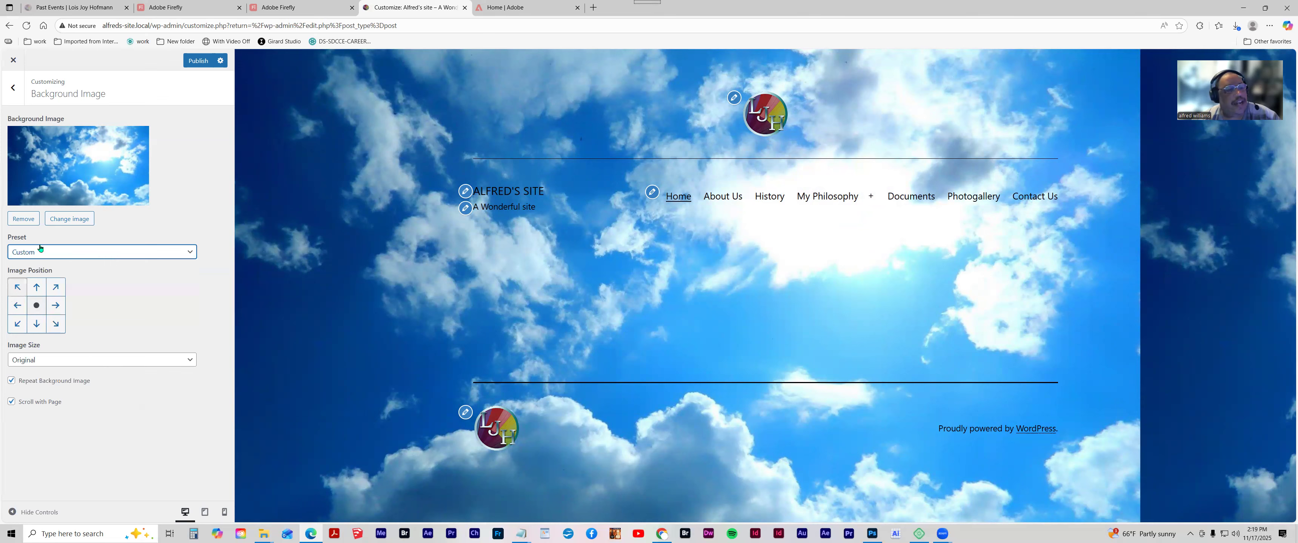
- Set the background image preset to Fit to Screen and its image position to bottom center, trying the top-right and bottom-left positions on the way
click(42, 253)
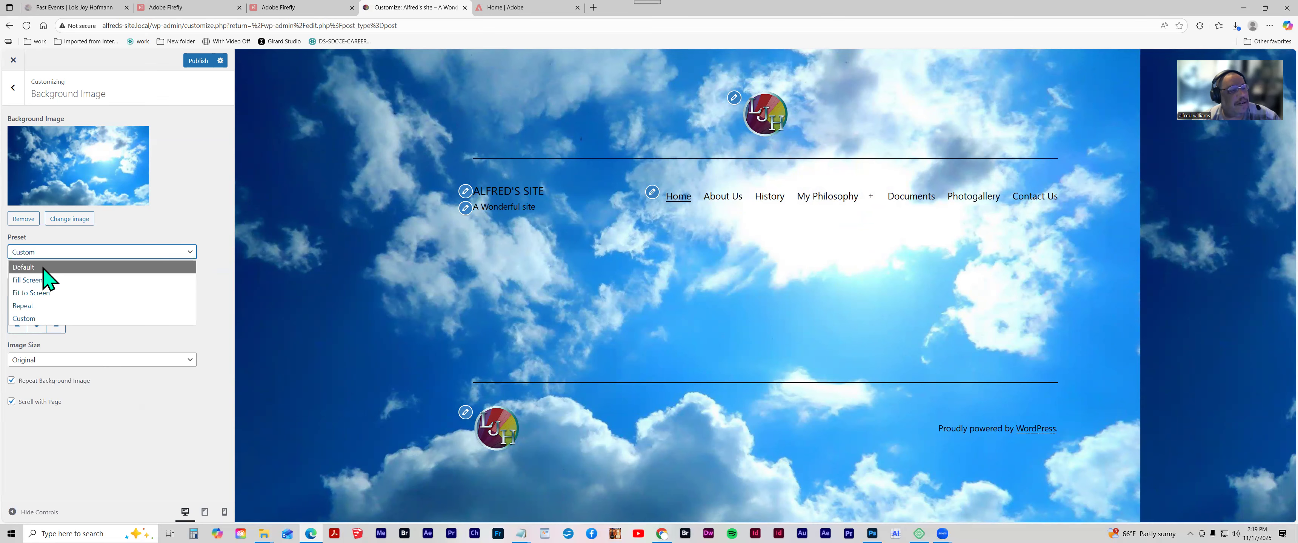
click(45, 293)
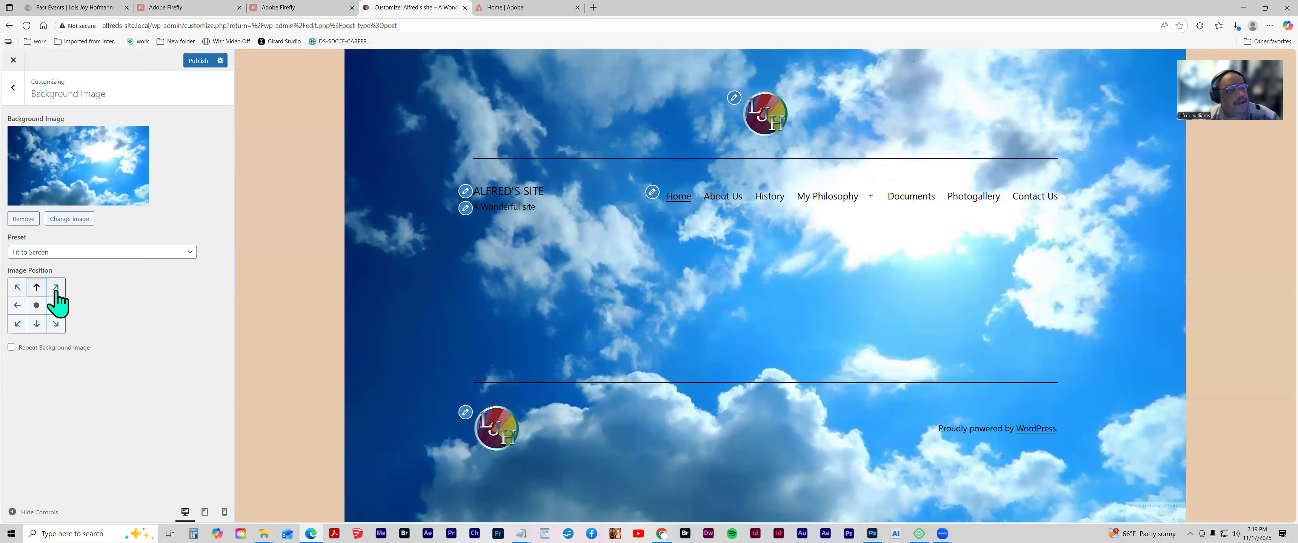
click(54, 291)
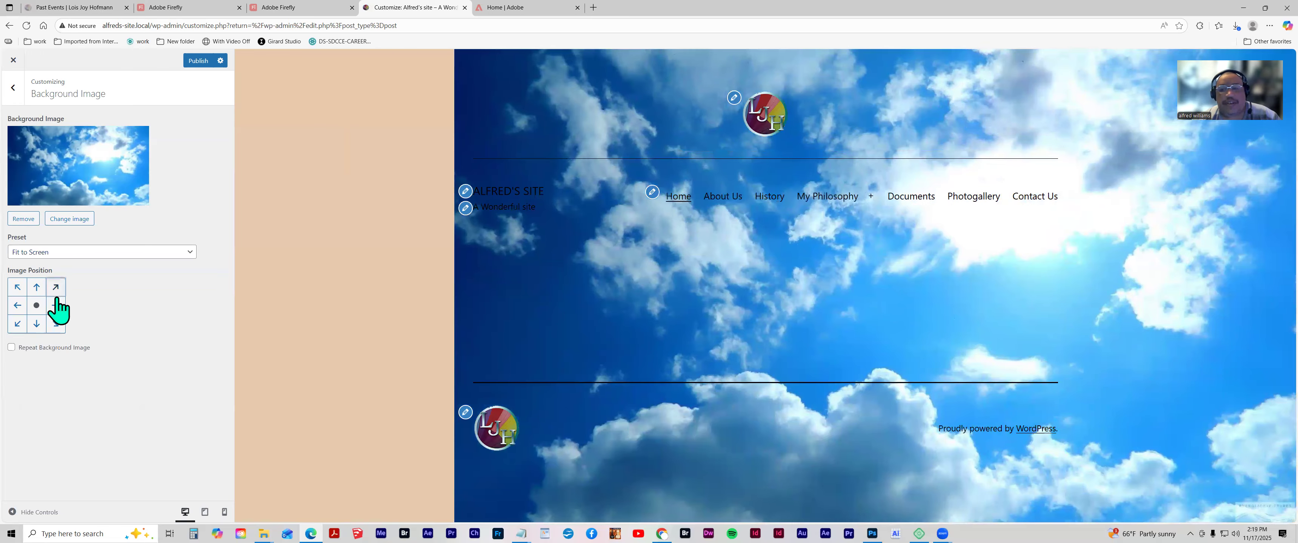
click(15, 320)
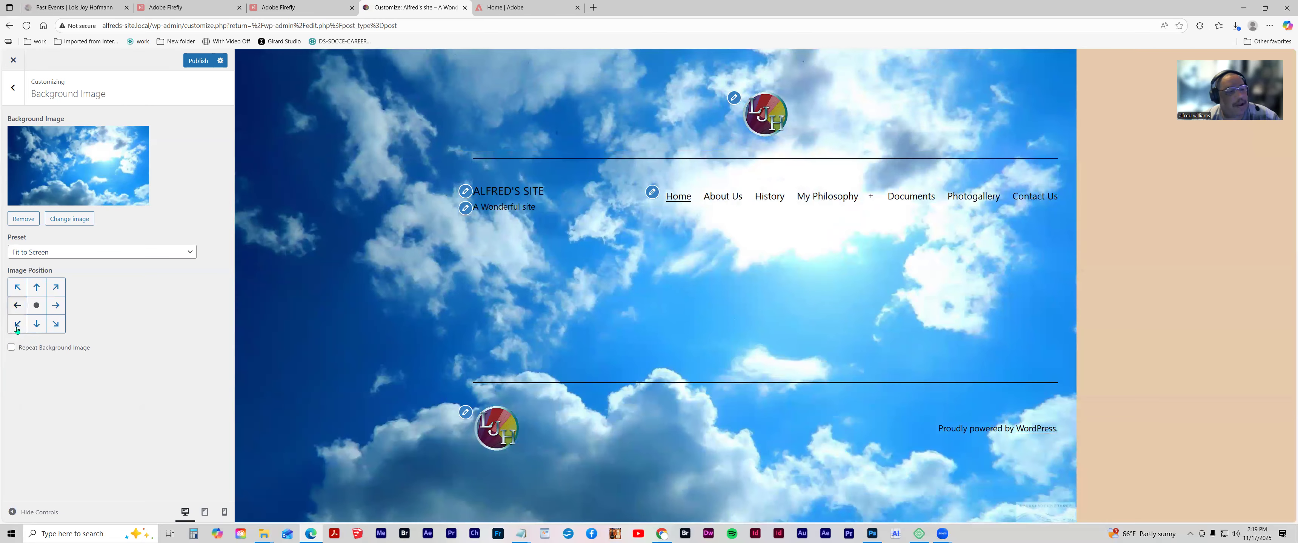
click(45, 329)
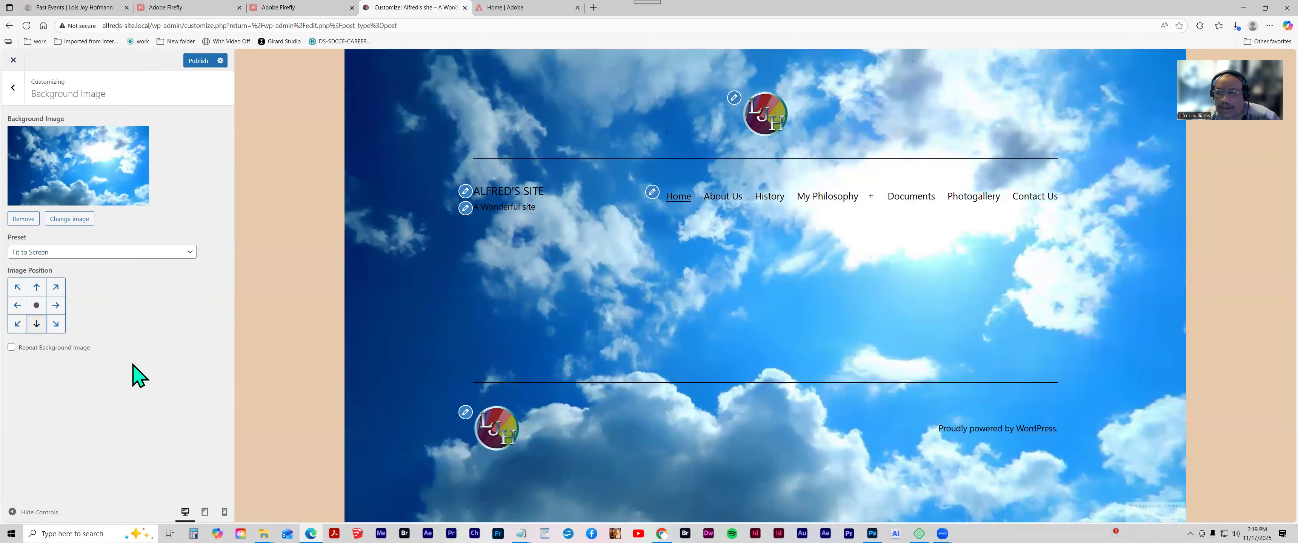
- Replace the sky background image with the sailboat picture from the media library and set its preset to Fill Screen
click(22, 220)
click(106, 150)
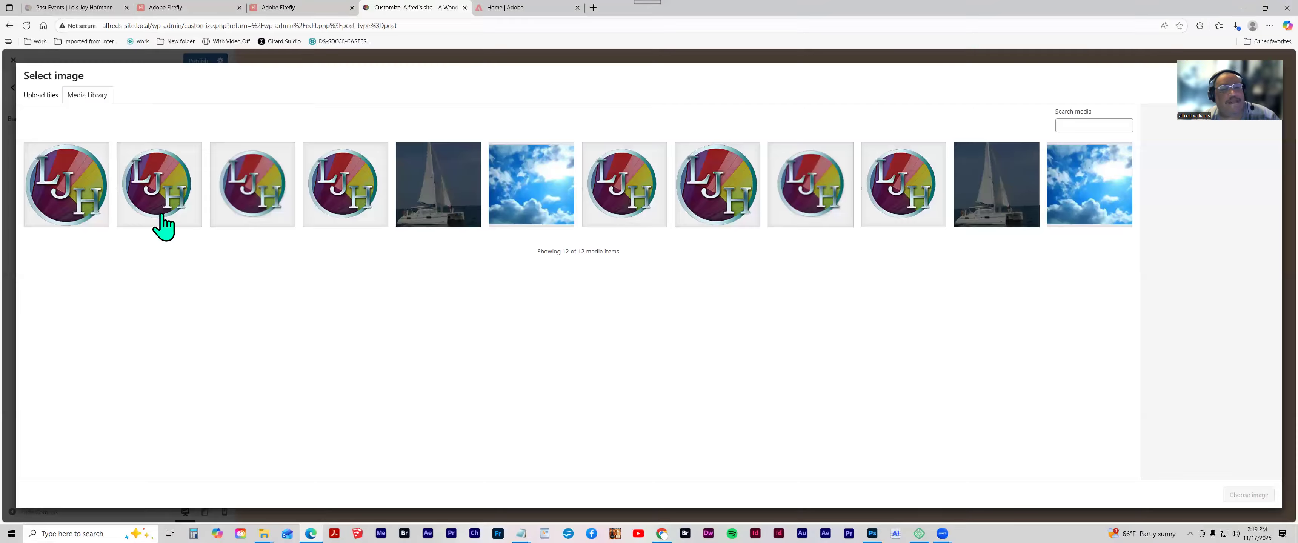
click(428, 208)
click(1234, 496)
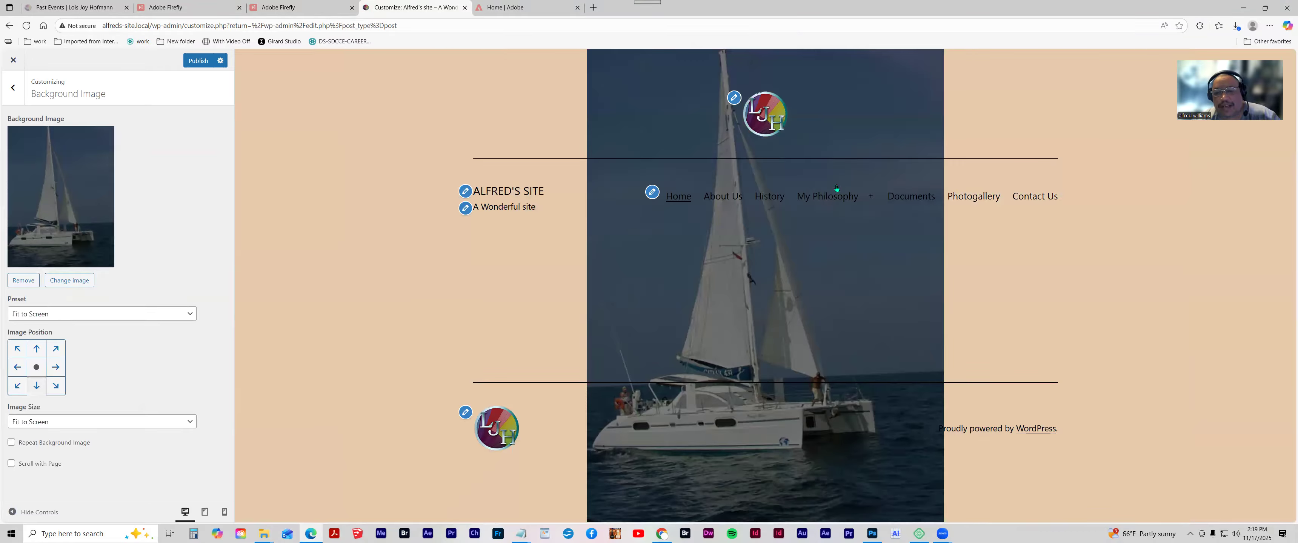
click(39, 318)
click(41, 341)
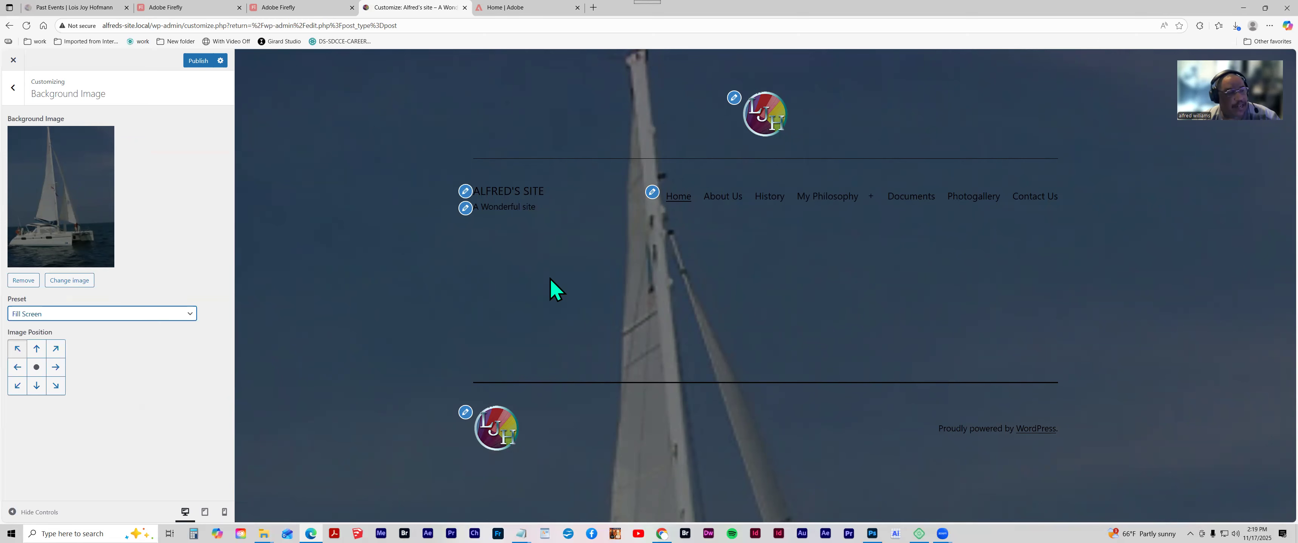
- Remove the sailboat background image from the site and leave the background image settings
click(15, 281)
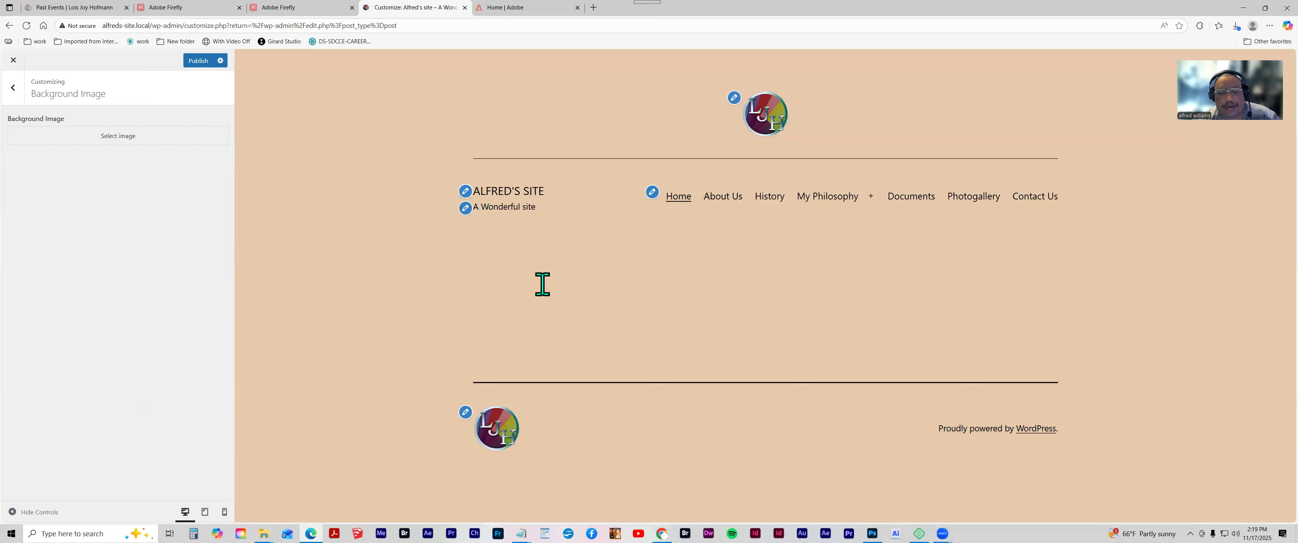
click(12, 96)
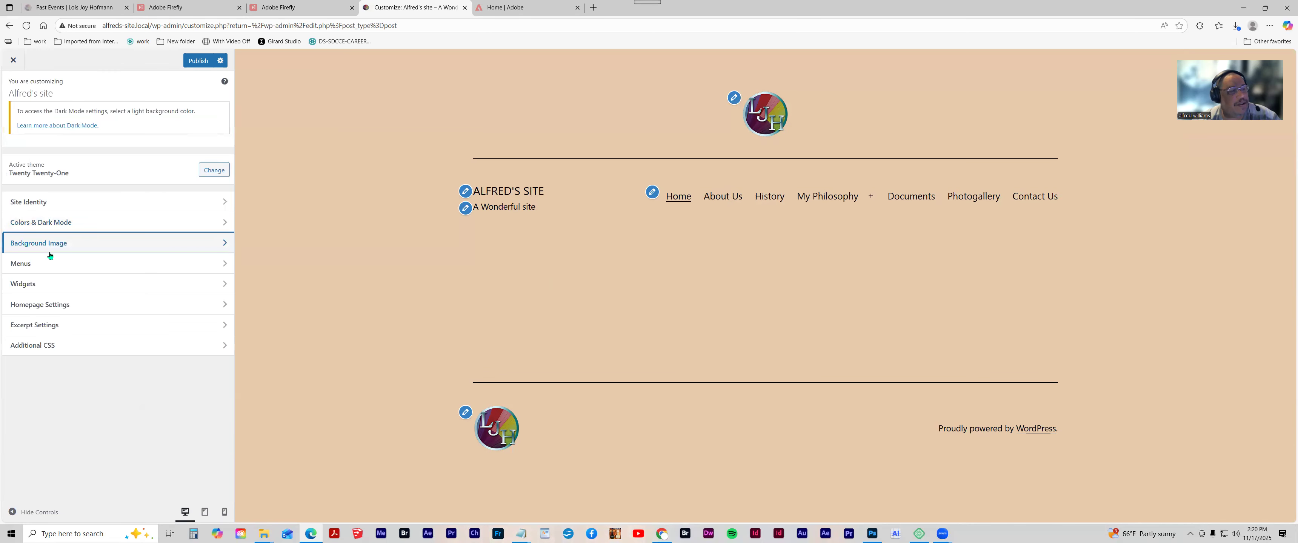
- Open the Main Menu's settings to review its name, items and locations, and publish the site's customizations
click(46, 271)
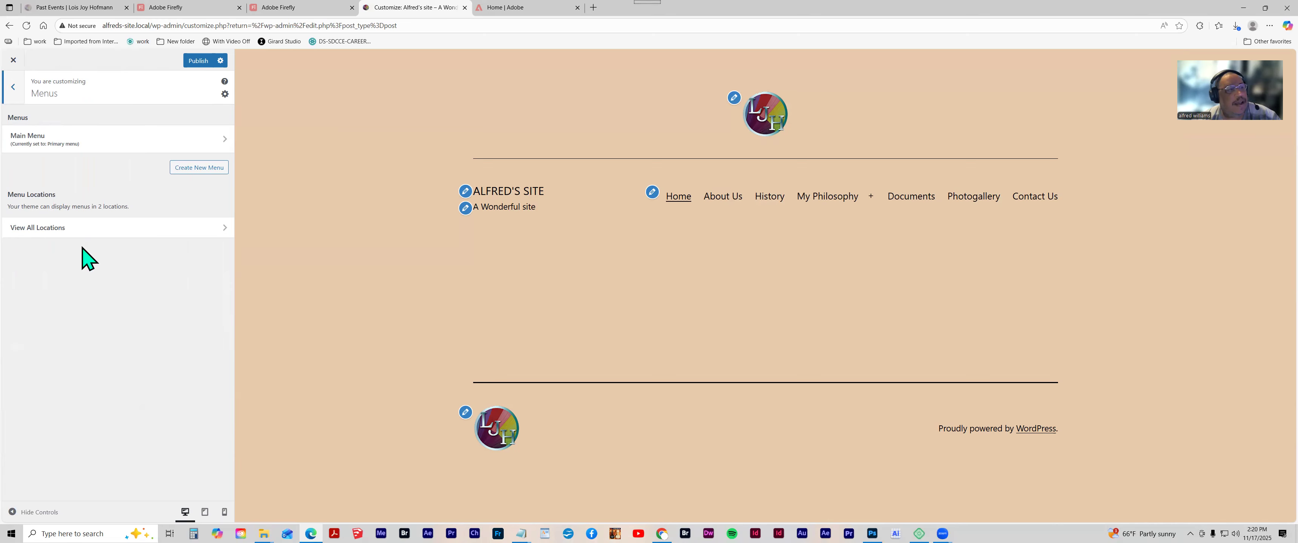
click(74, 142)
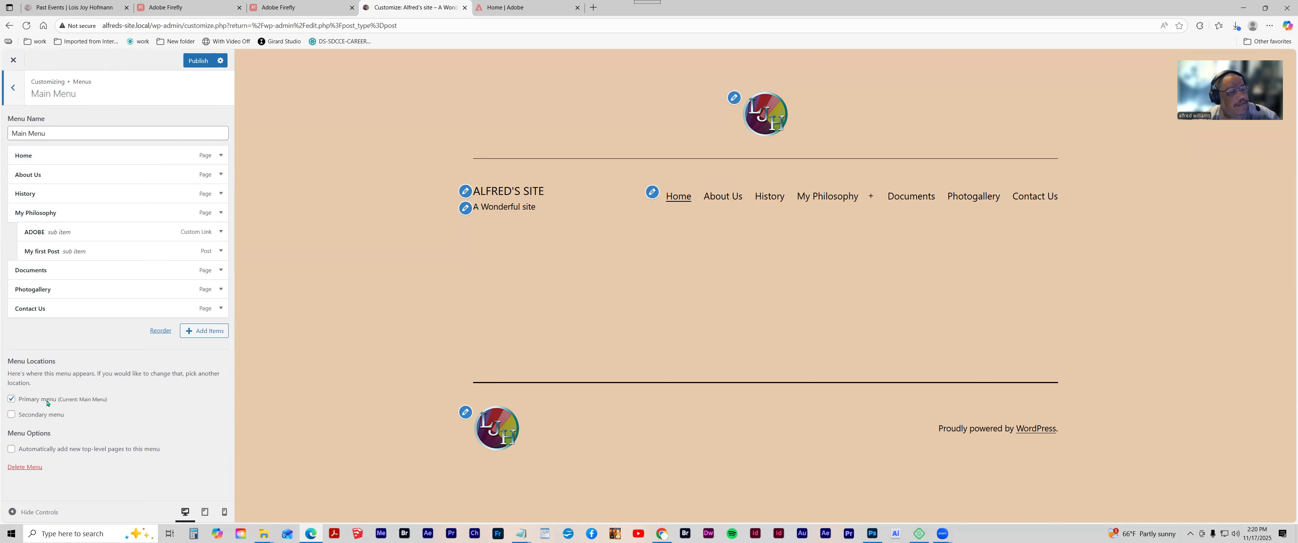
click(48, 129)
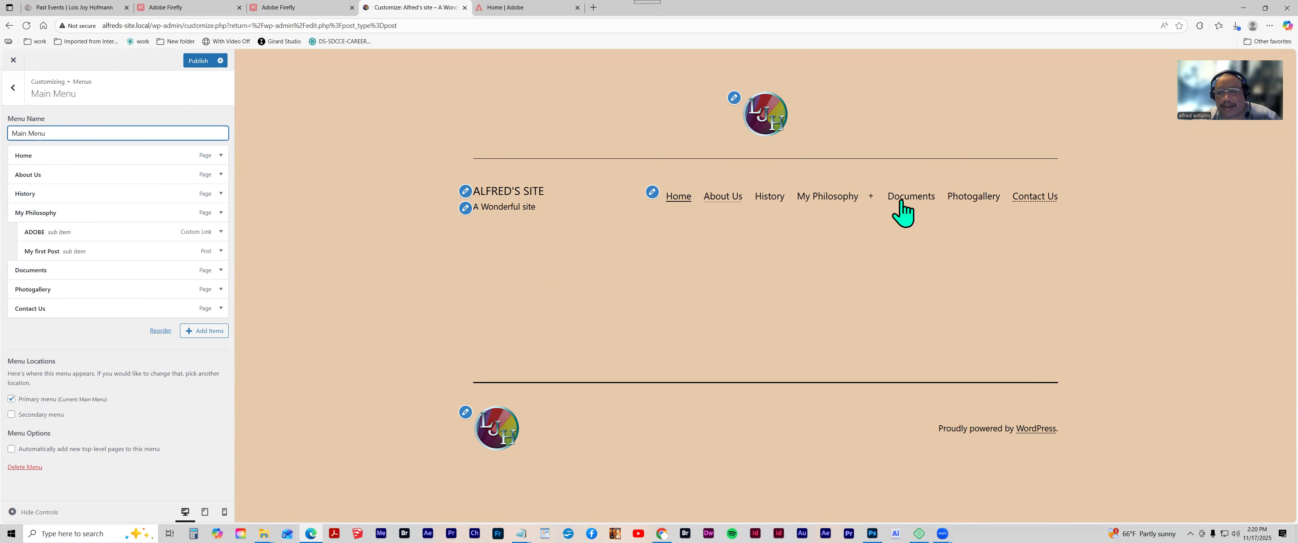
click(192, 61)
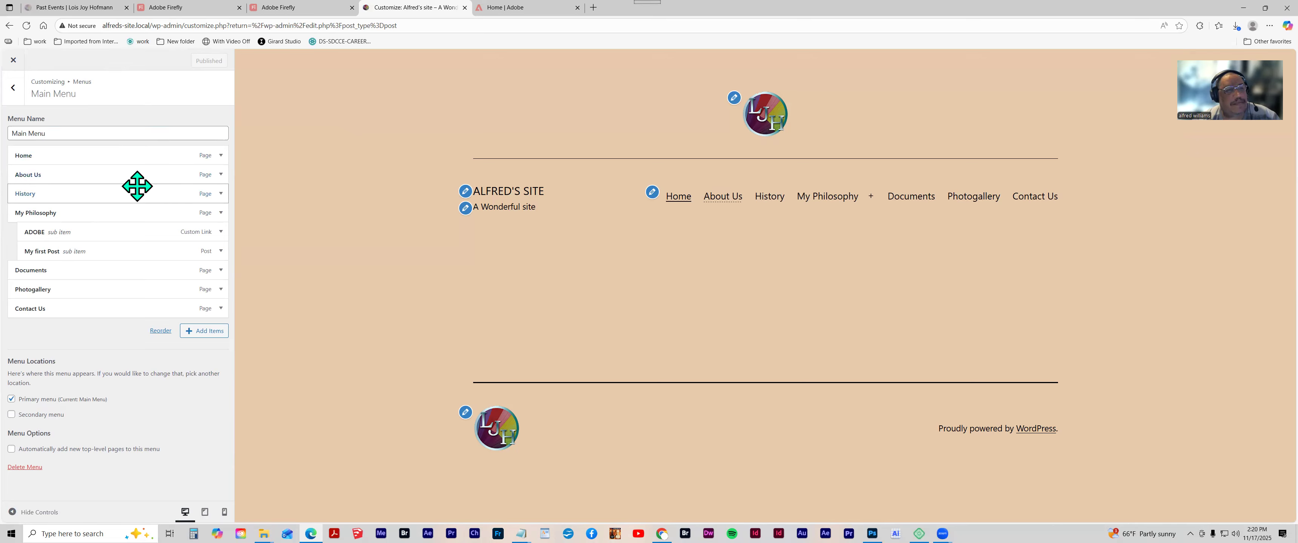
- Check which menus are assigned to the theme's menu locations and leave the menu settings
click(13, 87)
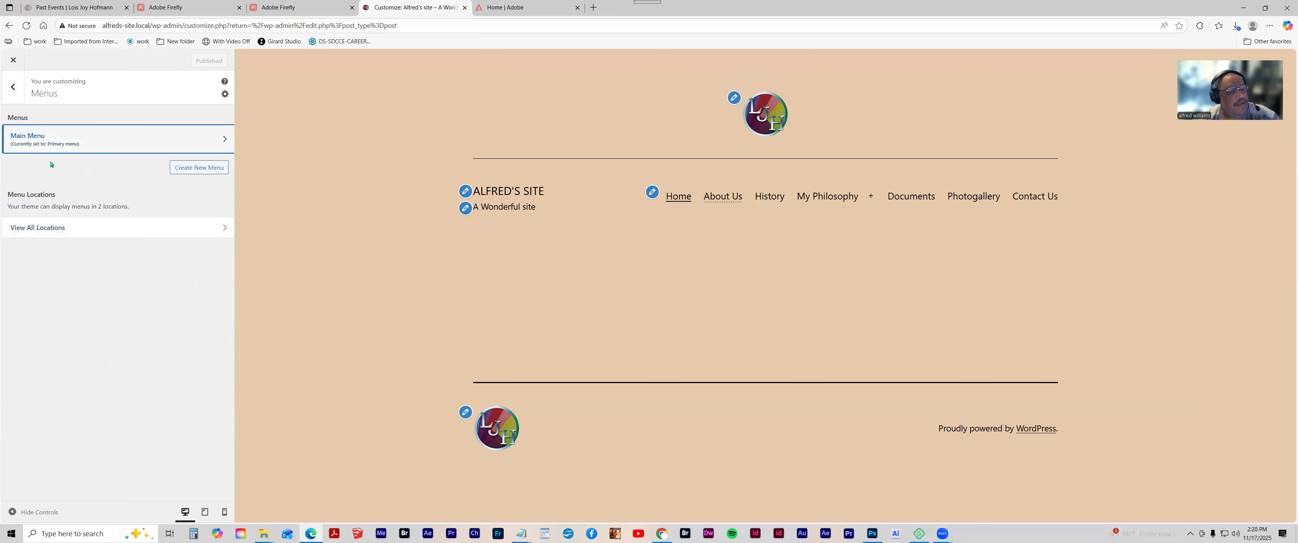
click(86, 232)
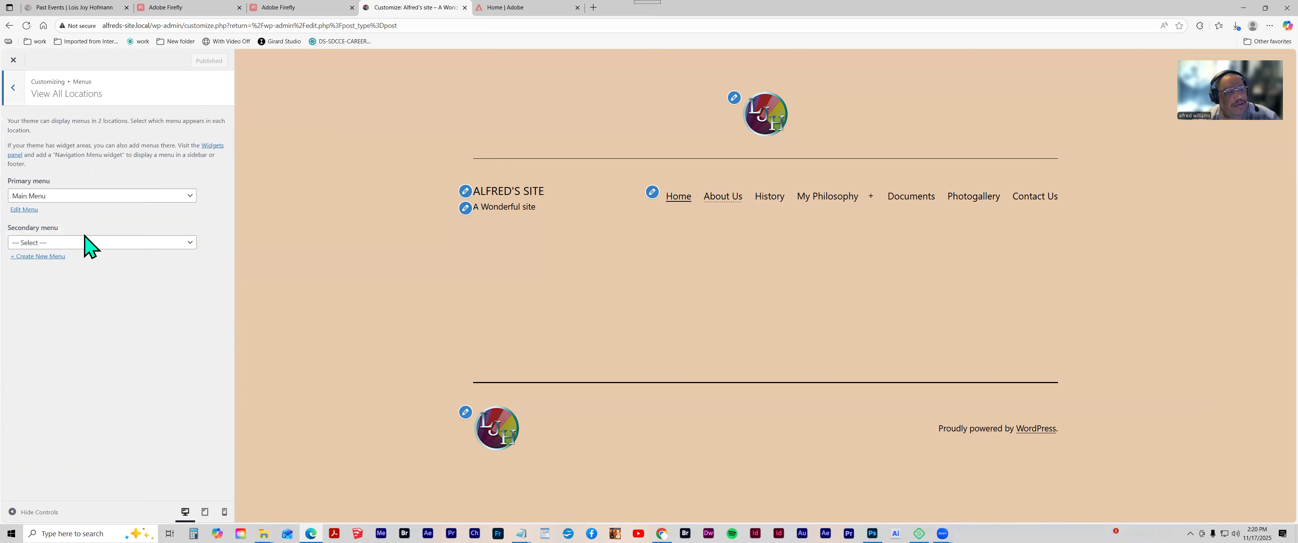
click(12, 93)
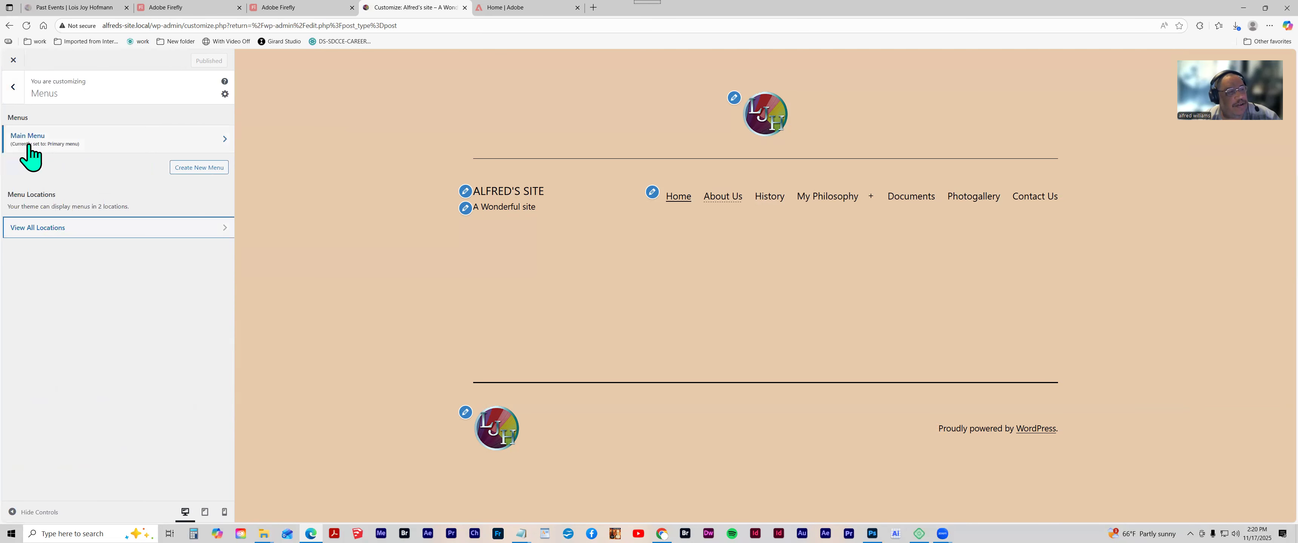
click(16, 96)
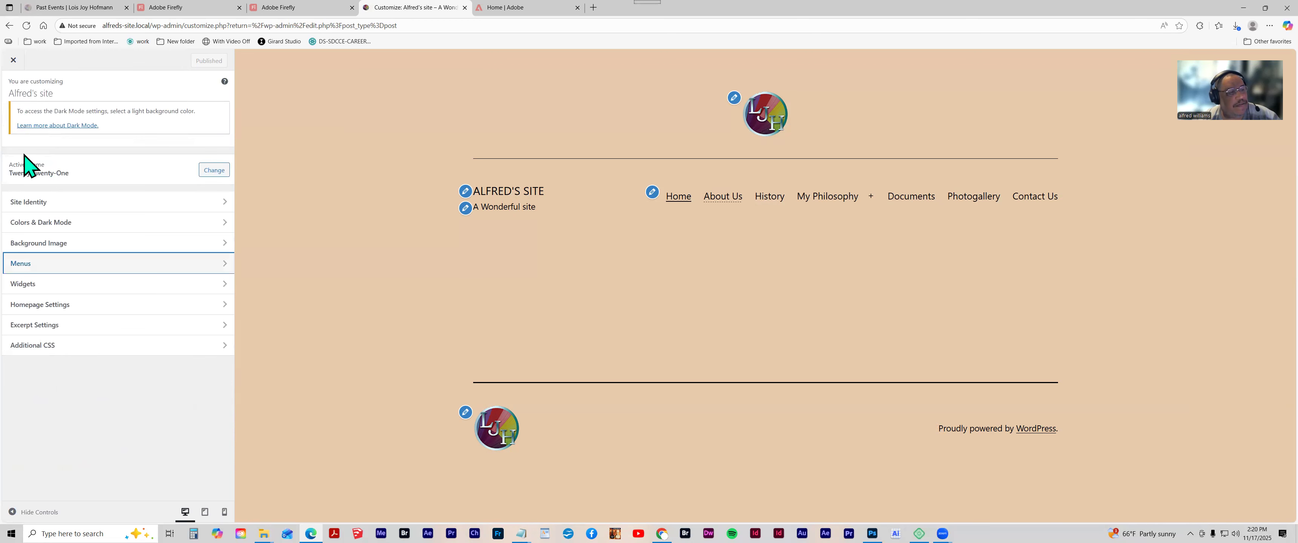
- Open the widget settings for the site's Footer area
click(68, 285)
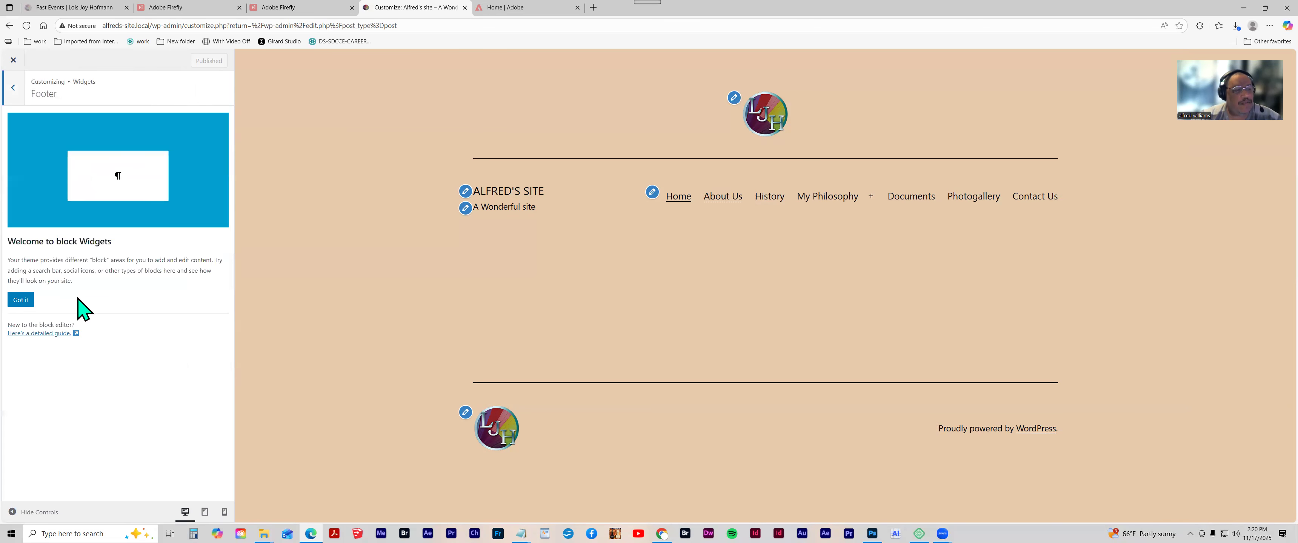